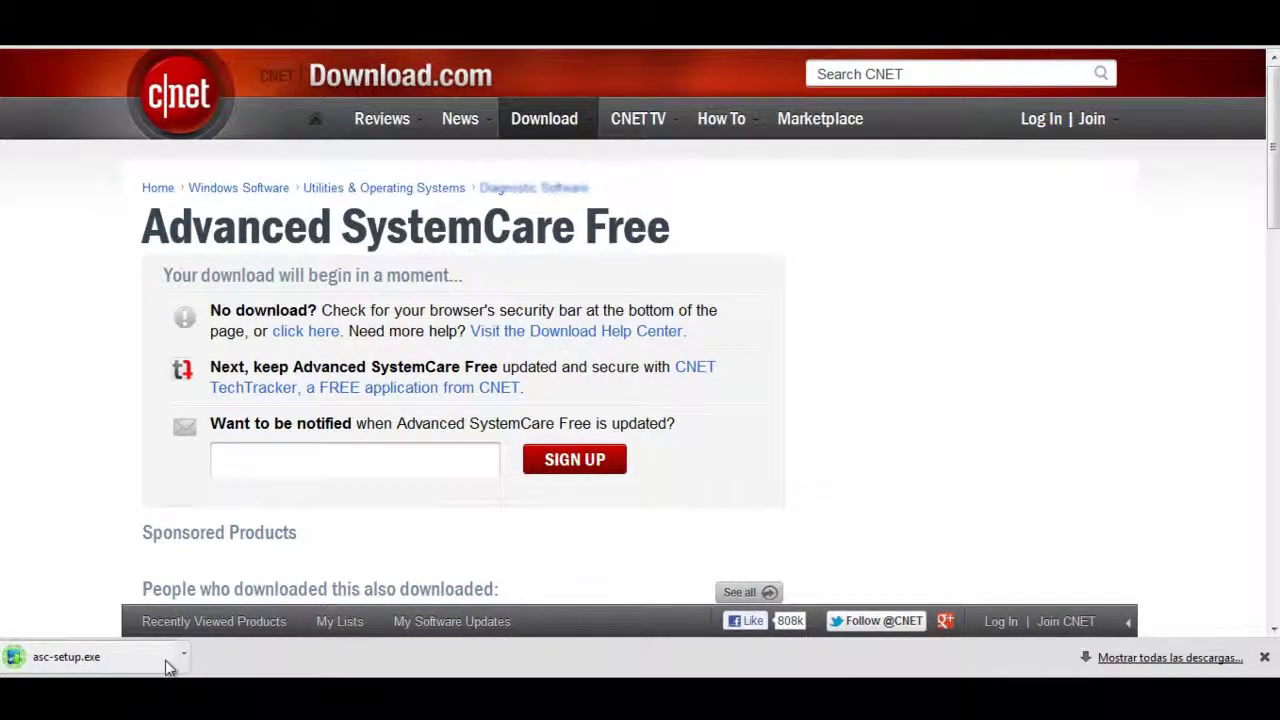
Run the downloaded asc-setup.exe and accept the Advanced SystemCare 5 license agreement in the installer.
left_click(172, 664)
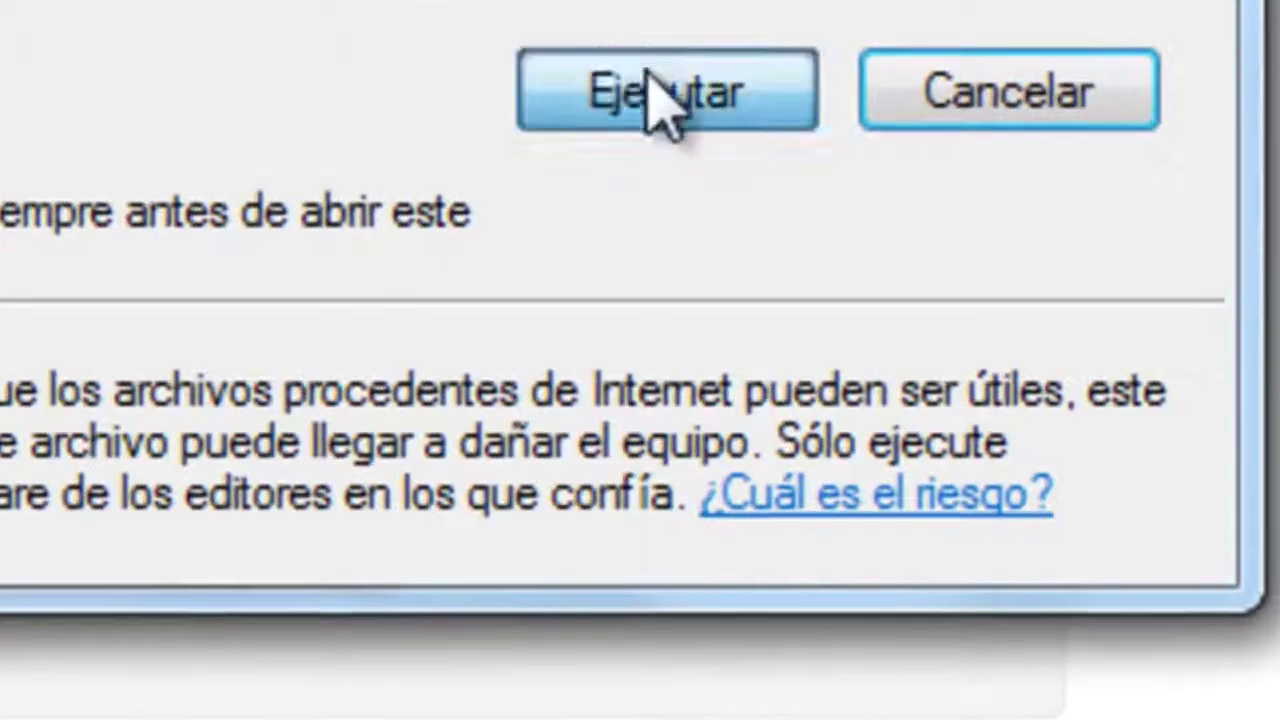
left_click(655, 162)
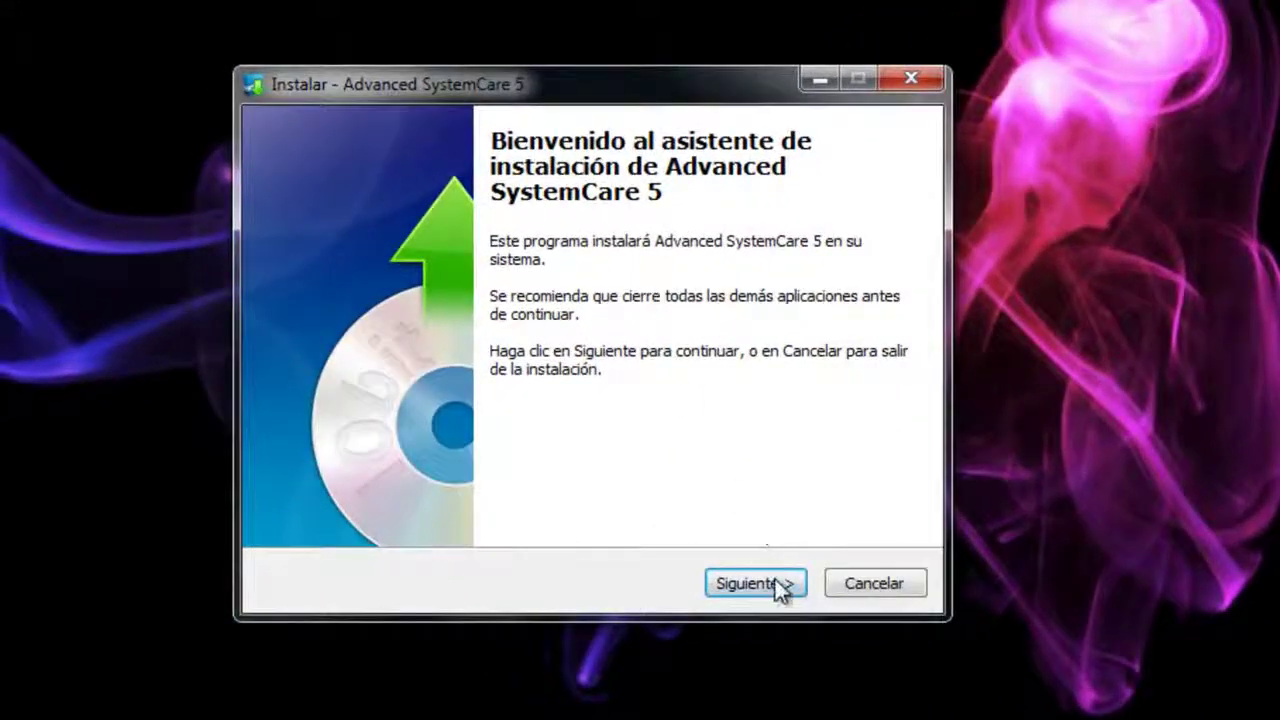
left_click(778, 583)
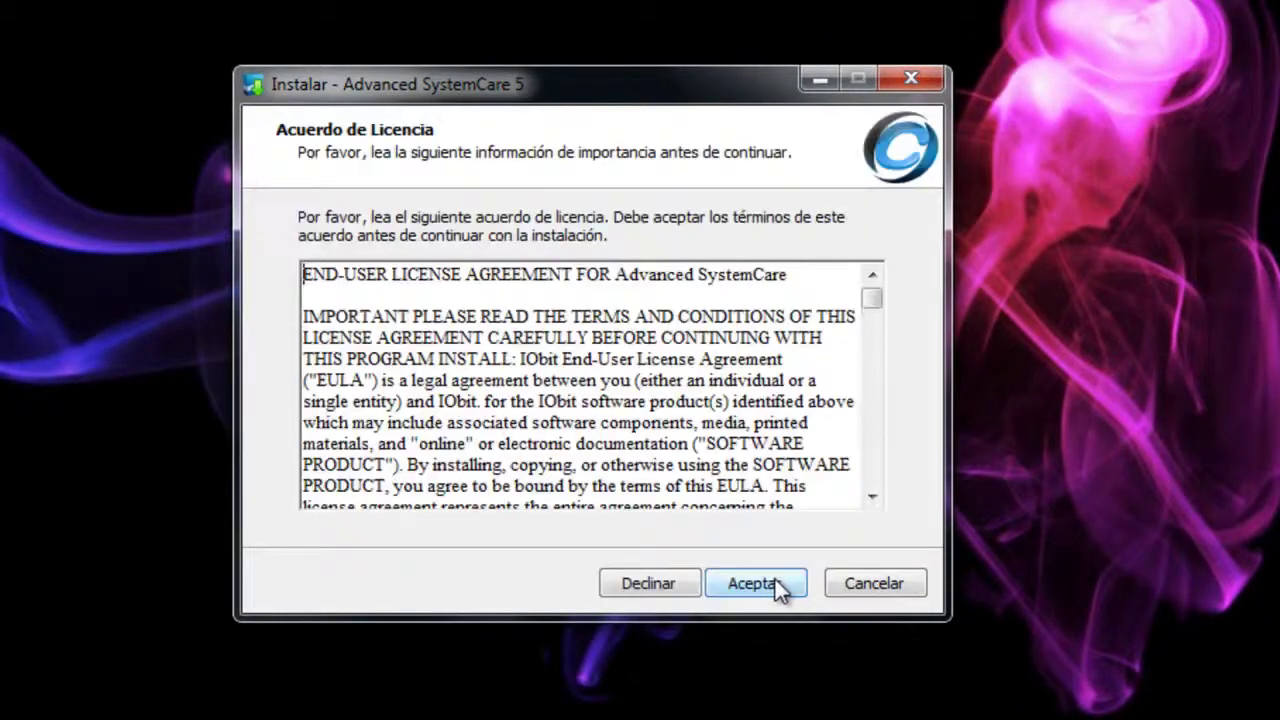
left_click(758, 584)
Install into the existing C:\Program Files (x86)\IObit\Advanced SystemCare 5 folder with both additional icon options, declining the IObit Toolbar.
left_click(758, 584)
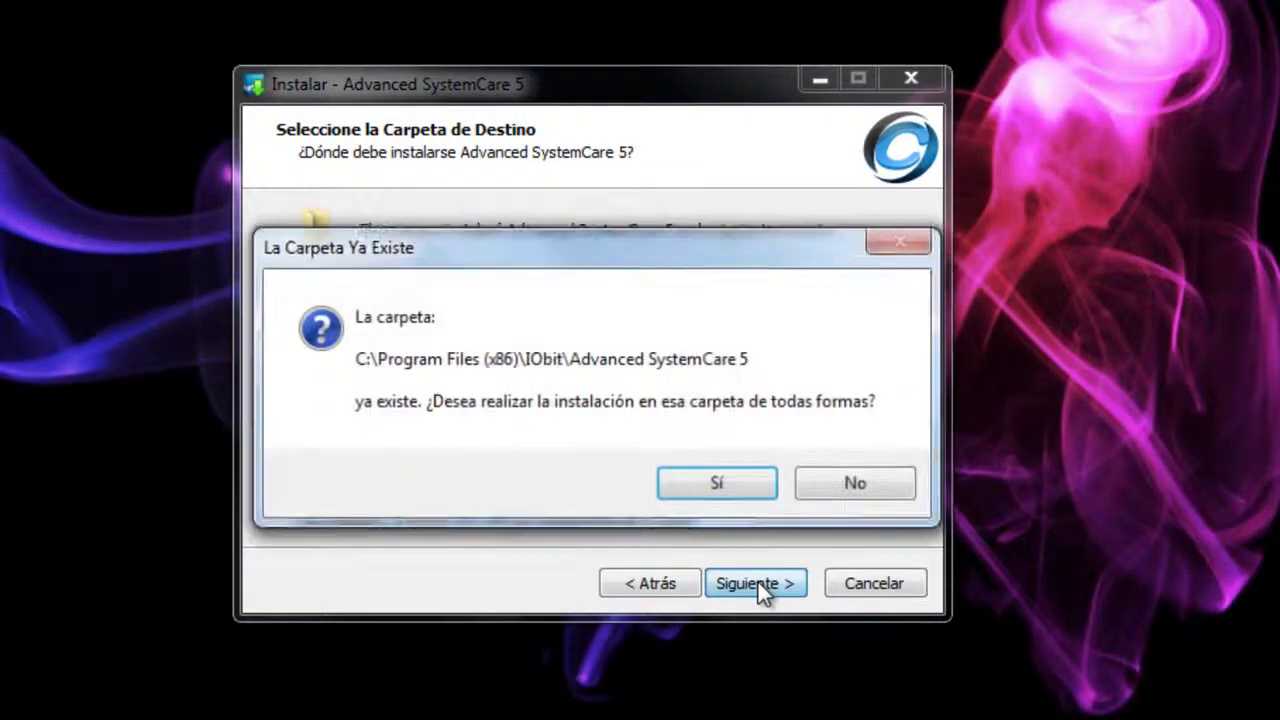
left_click(720, 494)
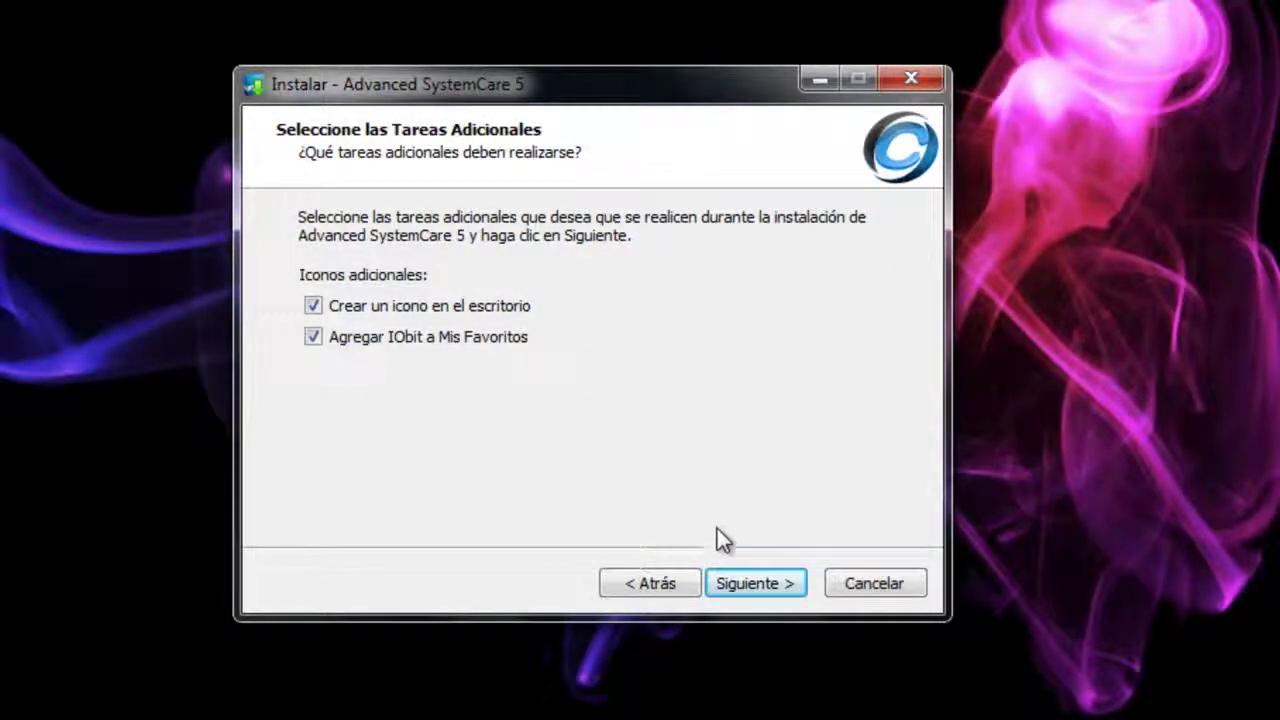
left_click(742, 586)
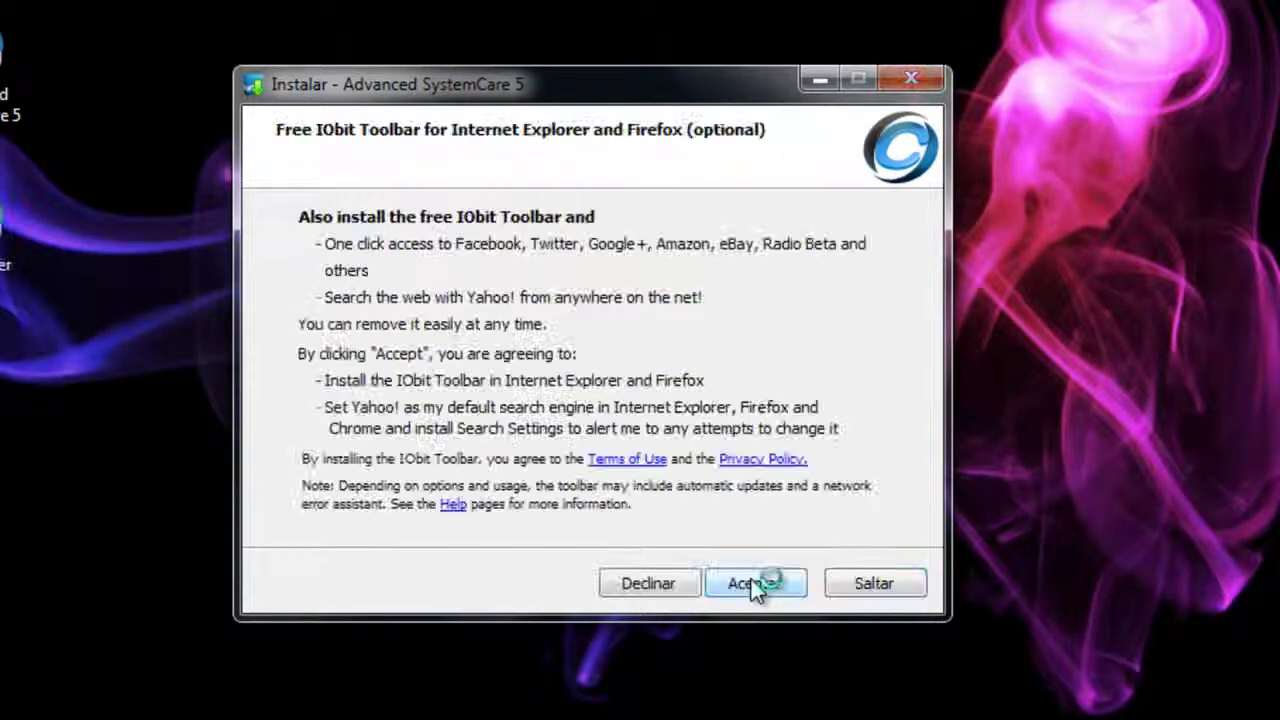
left_click(663, 586)
left_click(776, 578)
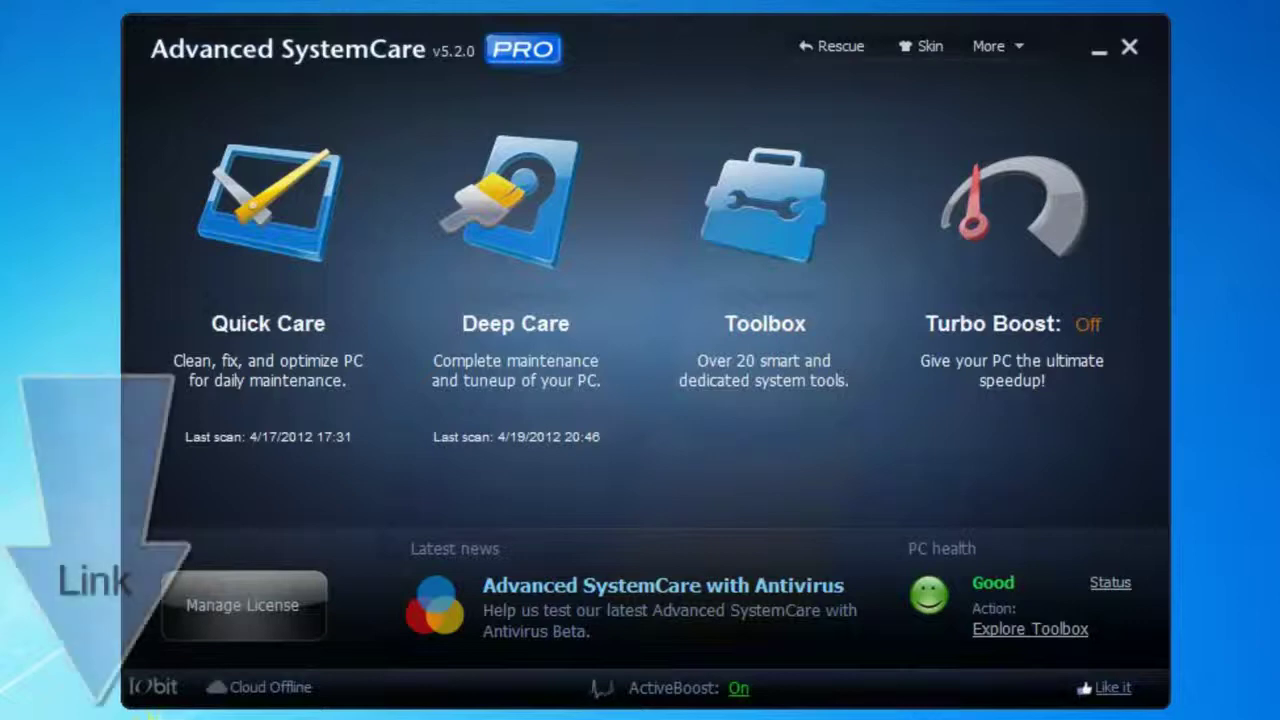
Look over the Quick Care and Deep Care options, and check the license details in the License Manager.
mouse_move(940, 313)
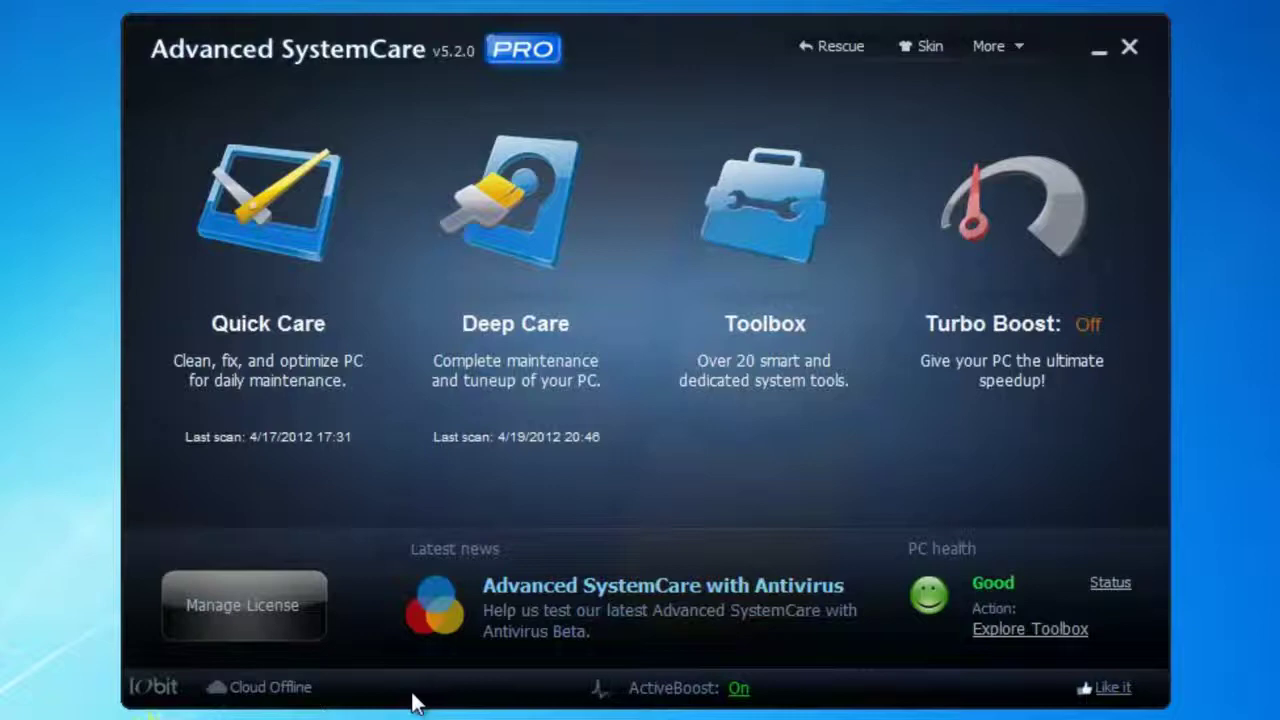
mouse_move(314, 323)
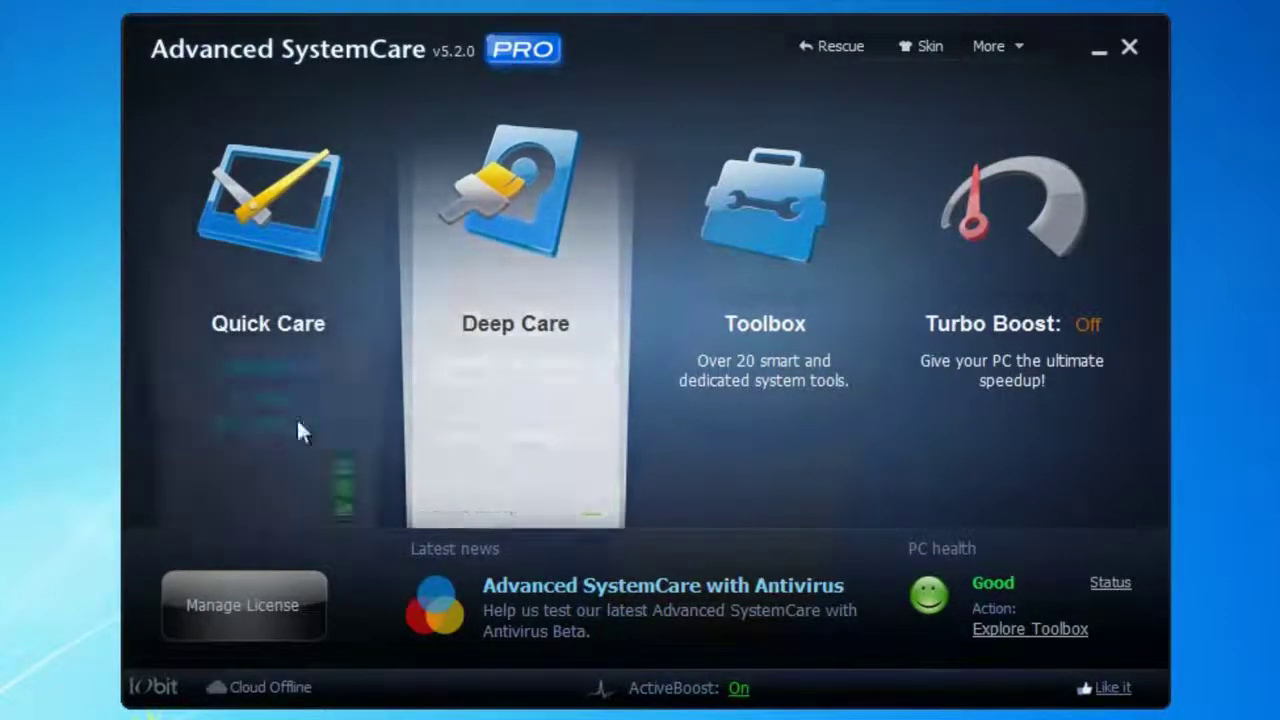
mouse_move(523, 447)
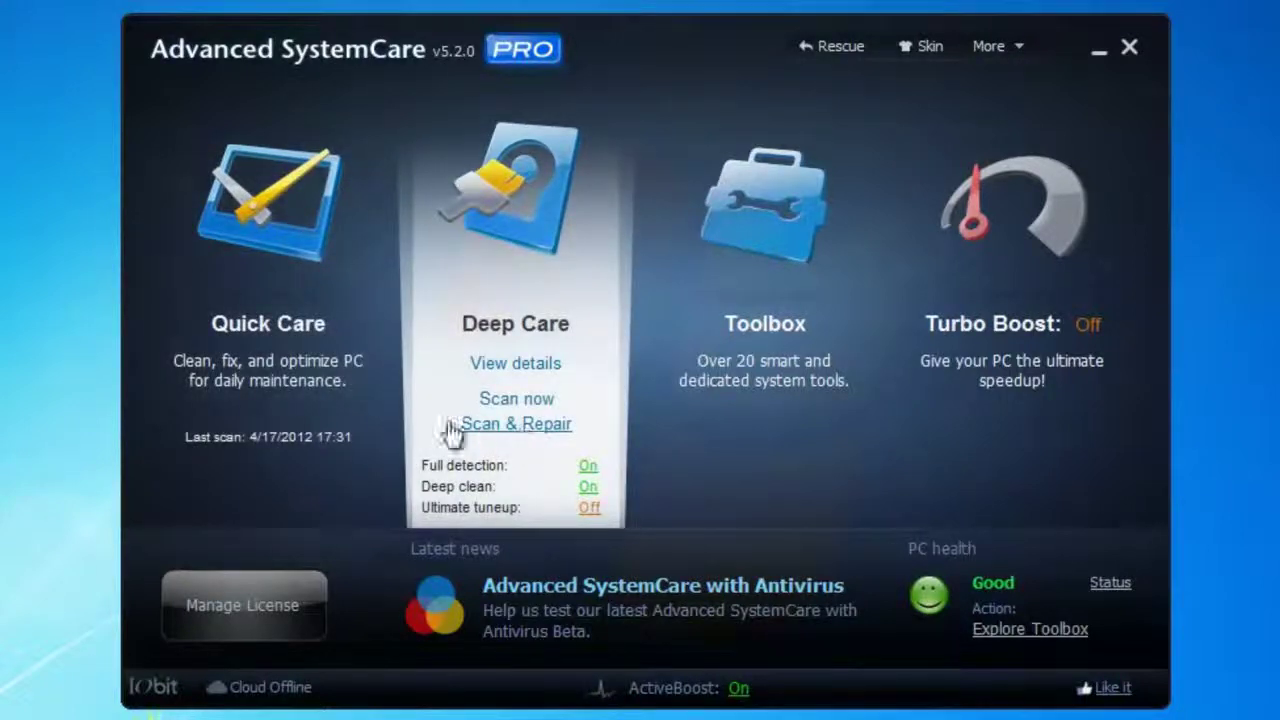
mouse_move(234, 271)
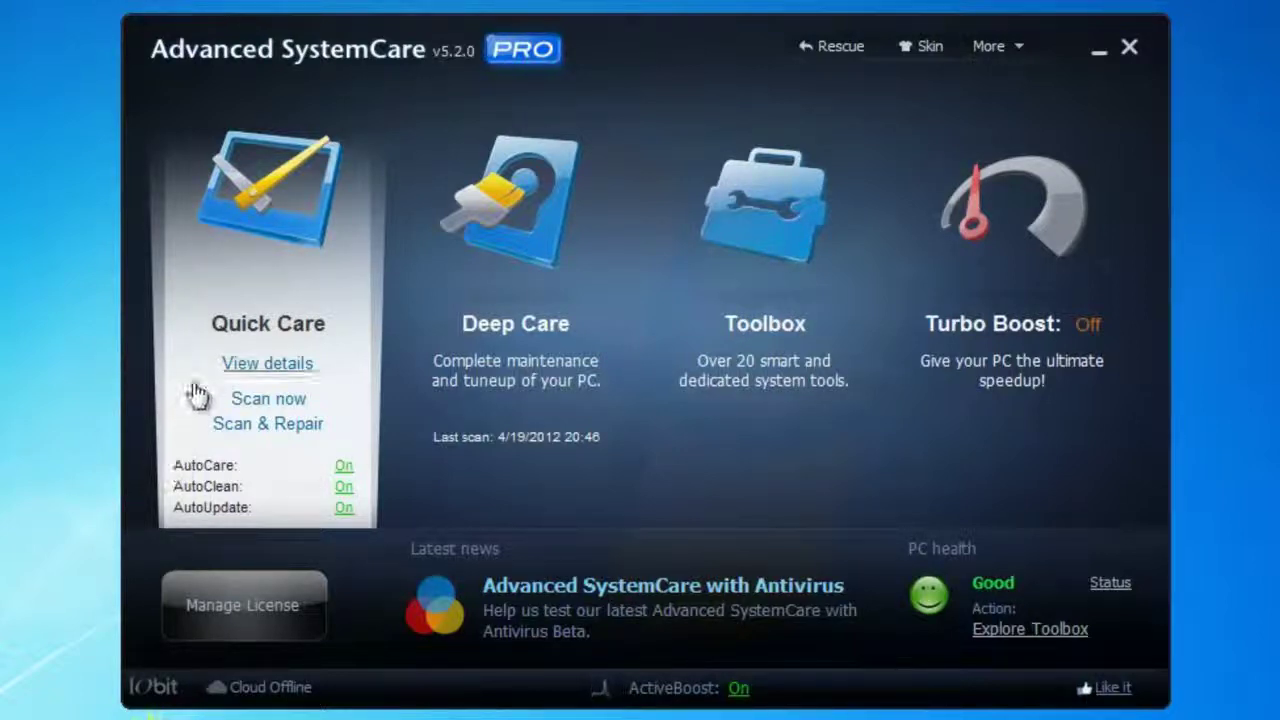
mouse_move(452, 248)
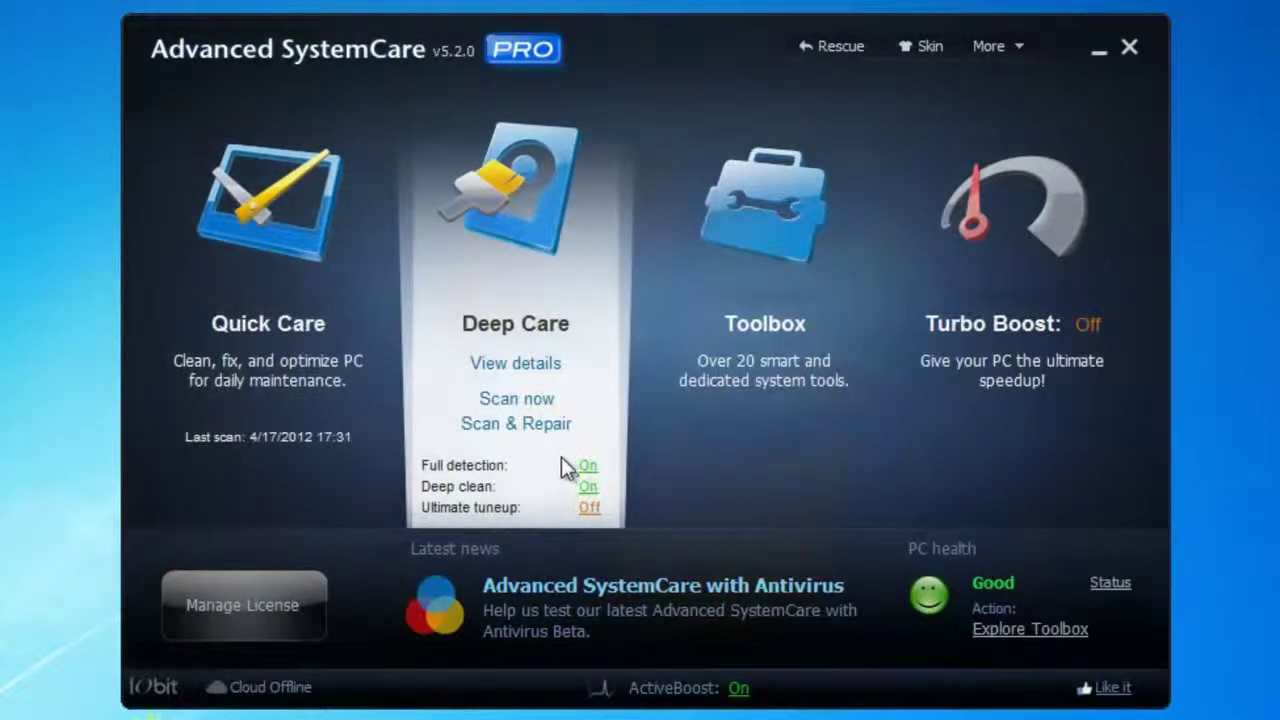
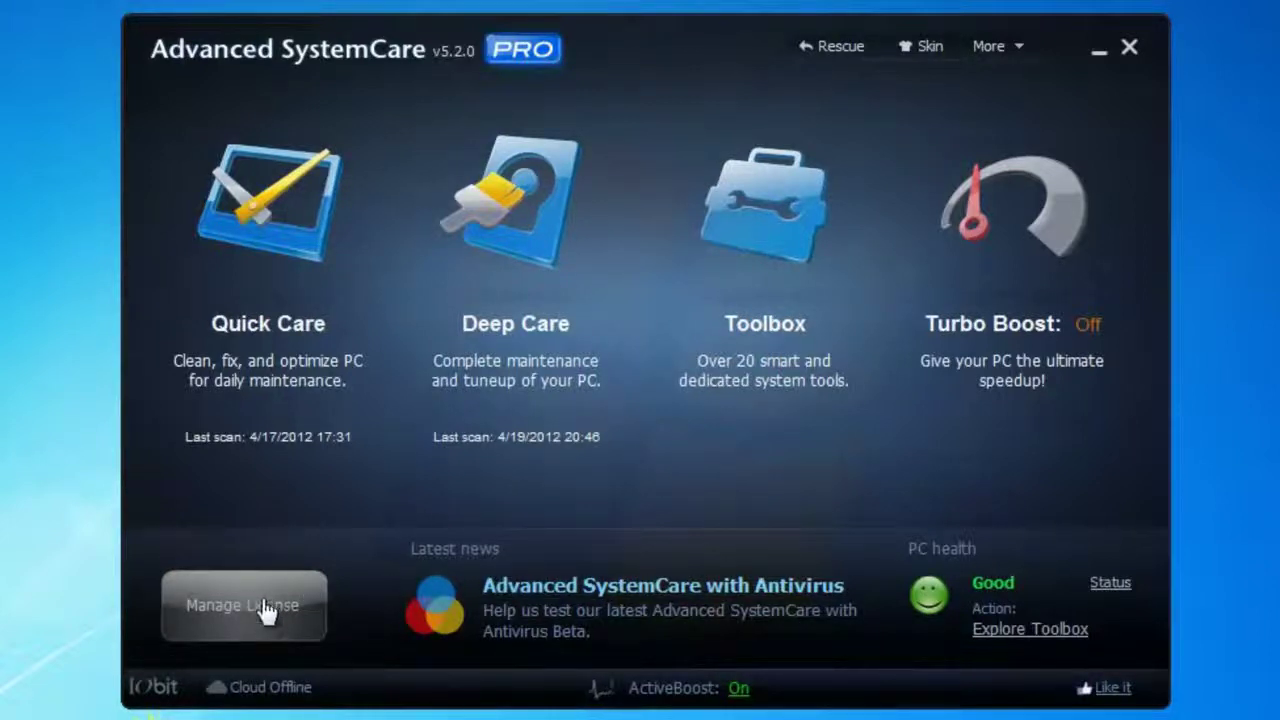
left_click(266, 608)
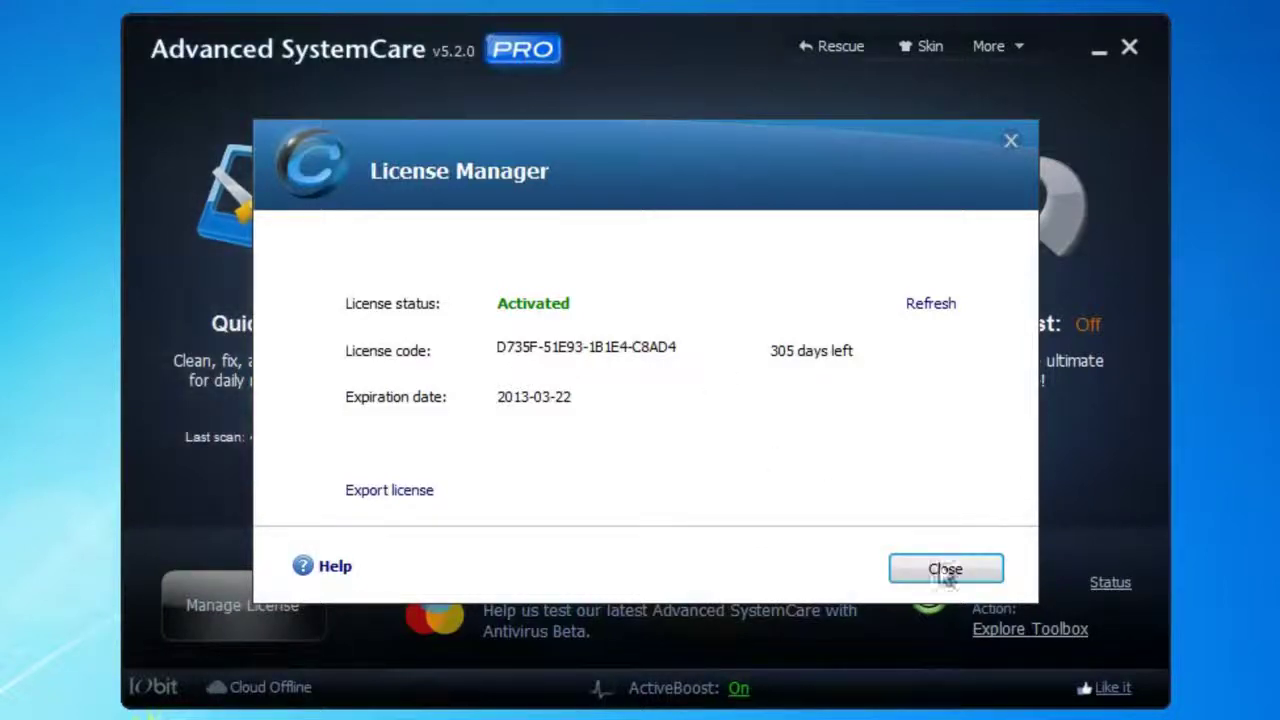
left_click(905, 568)
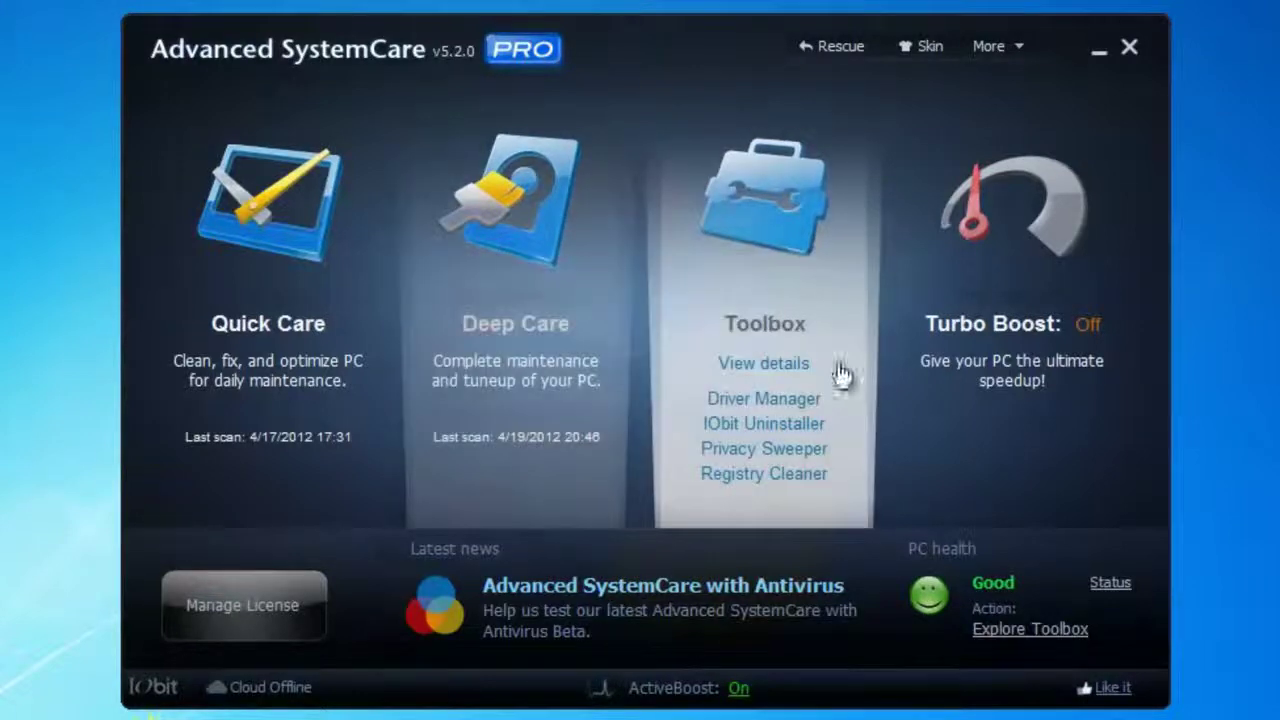
Open the Toolbox and examine the tools in the Clean and Optimize categories.
left_click(763, 497)
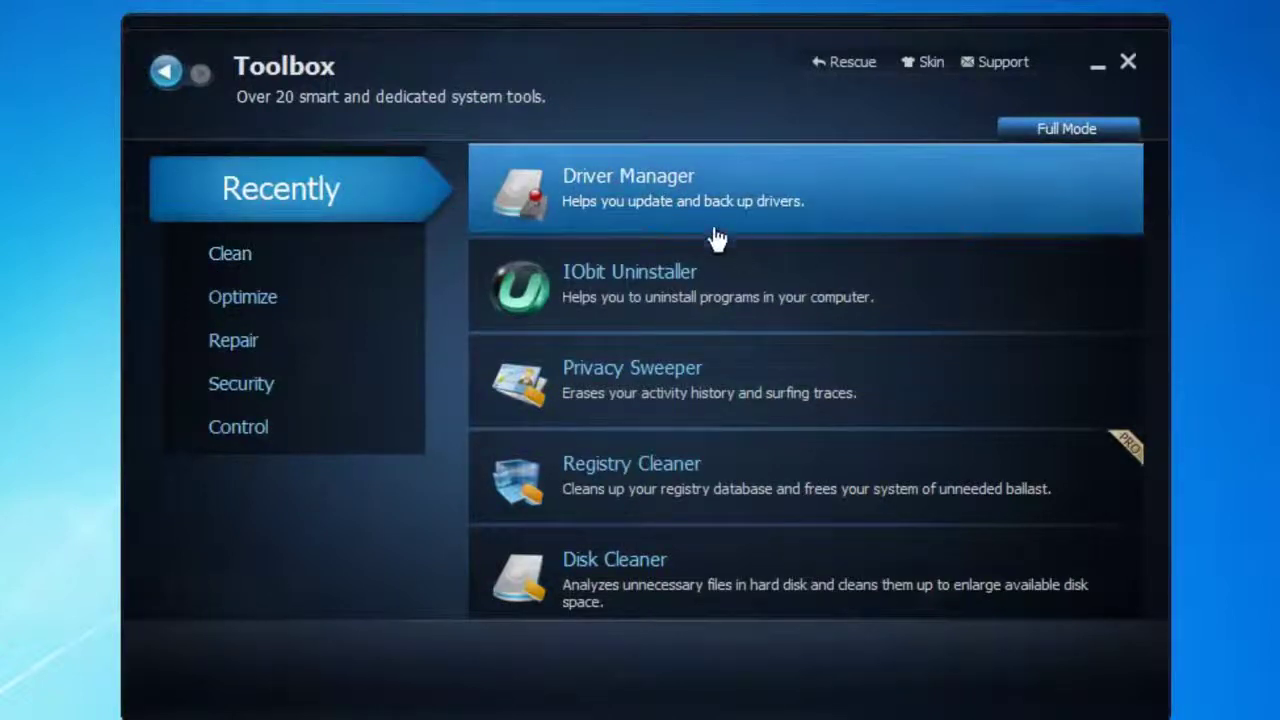
left_click(247, 260)
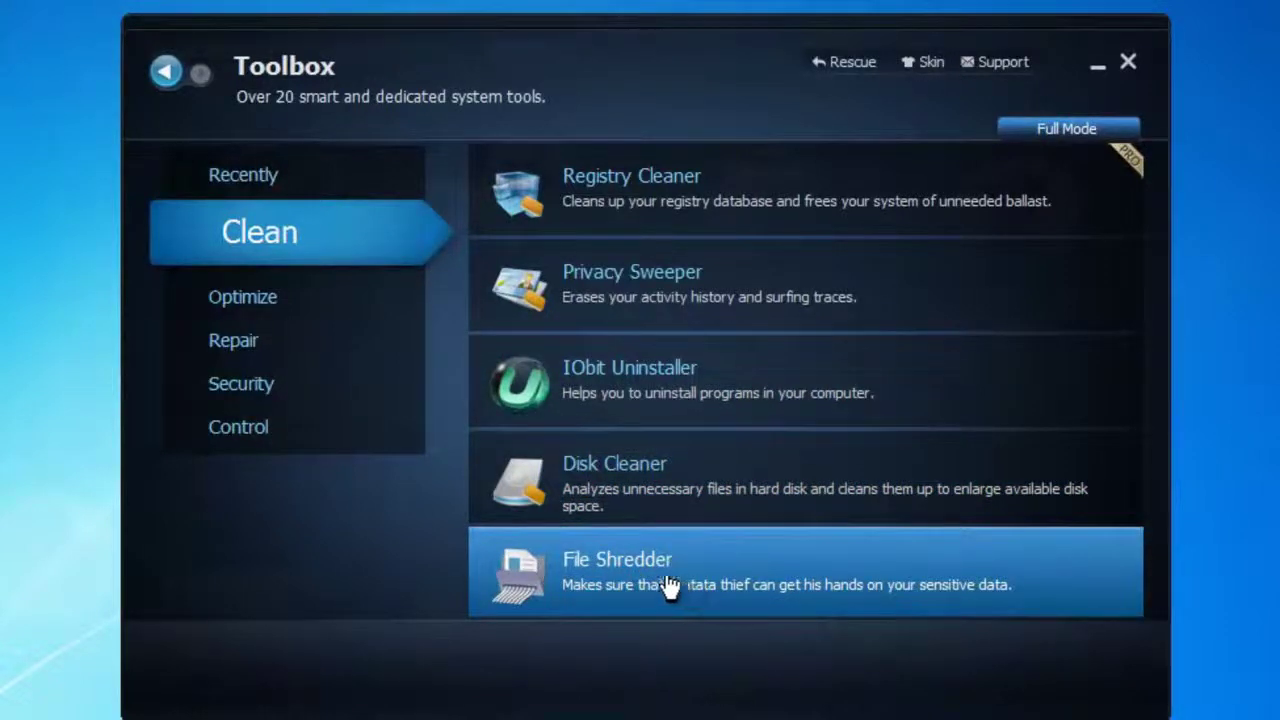
left_click(234, 314)
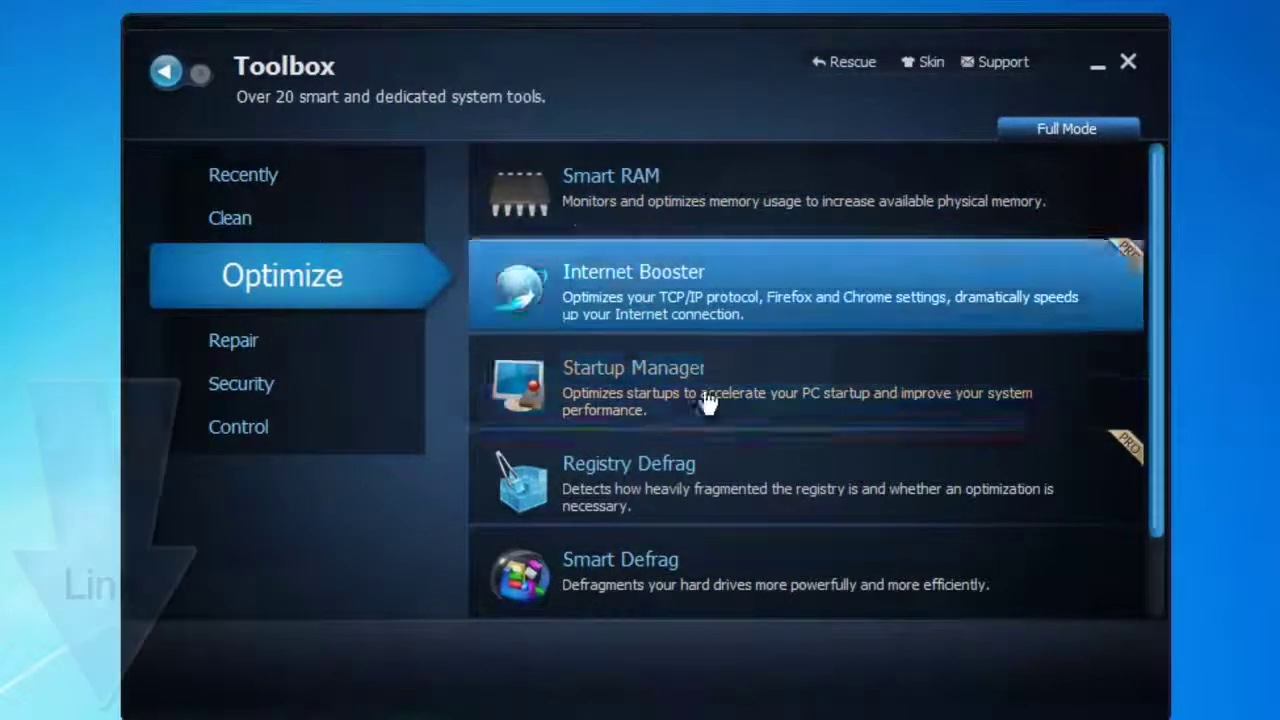
scroll(705, 500, "down", 1)
scroll(705, 515, "down", 2)
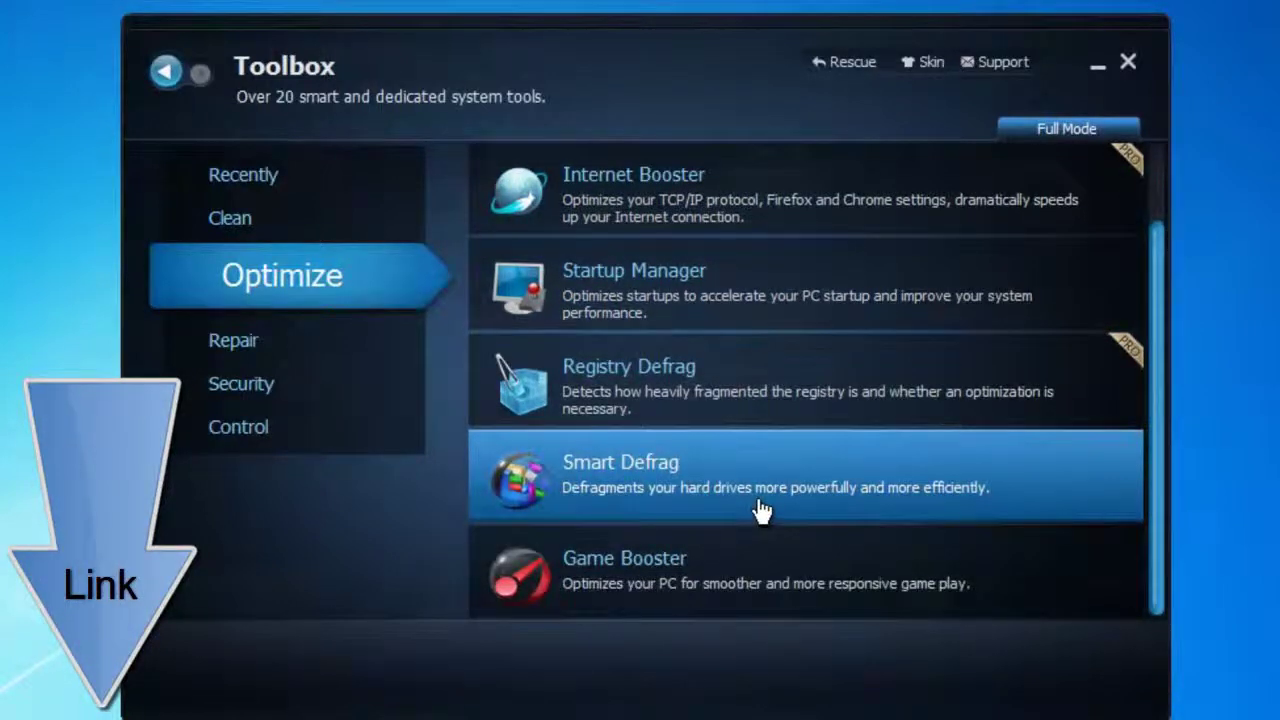
scroll(600, 362, "up", 3)
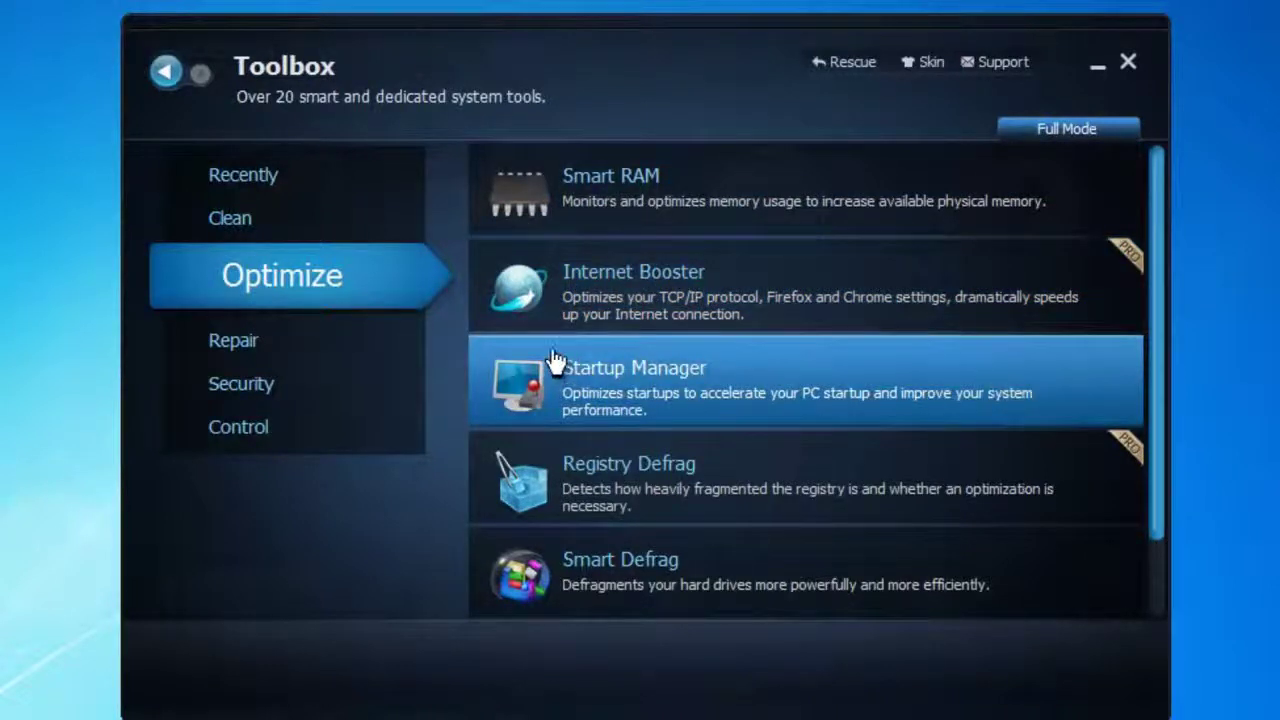
Examine the Toolbox tools in the Repair, Security and Control categories.
left_click(233, 337)
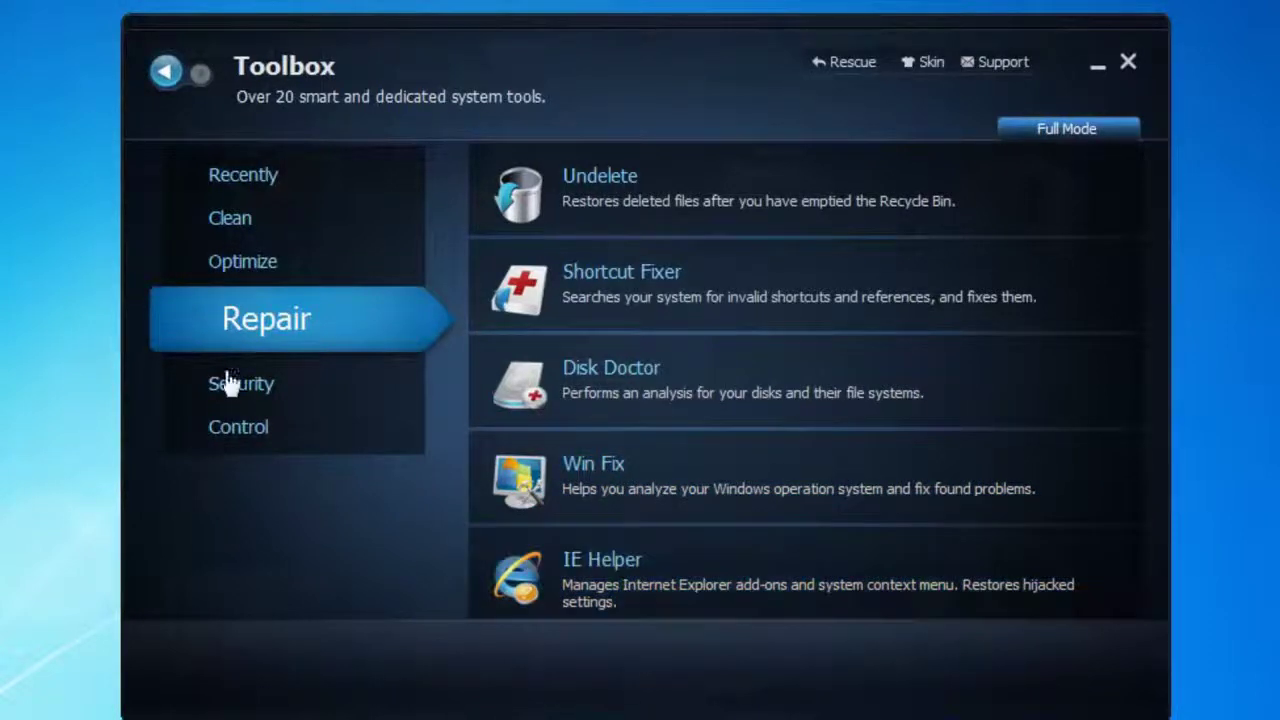
left_click(270, 390)
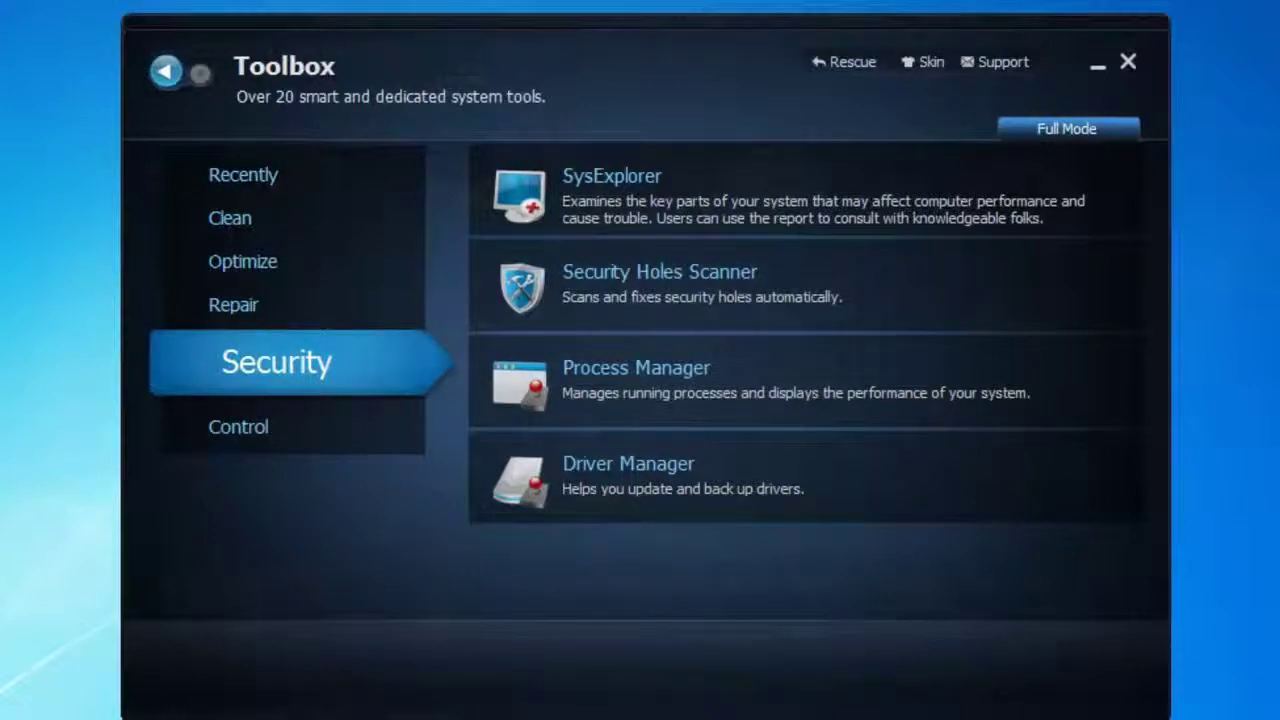
left_click(277, 447)
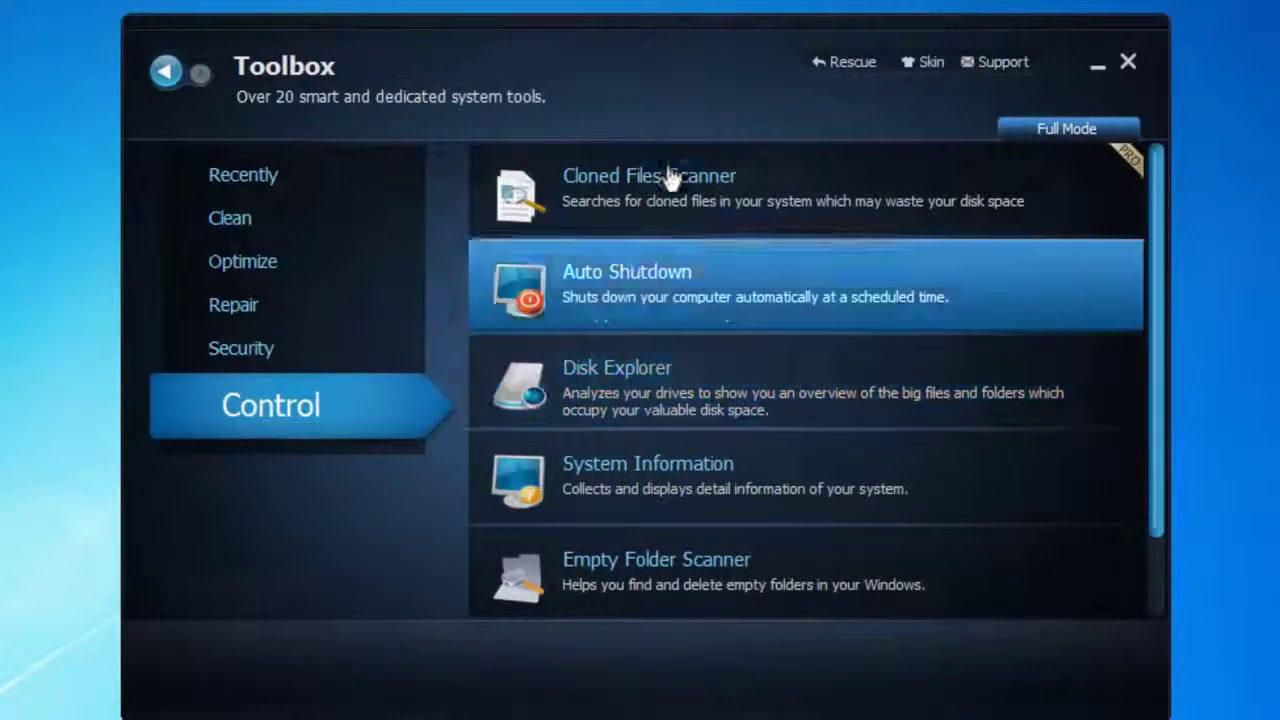
scroll(674, 250, "down", 1)
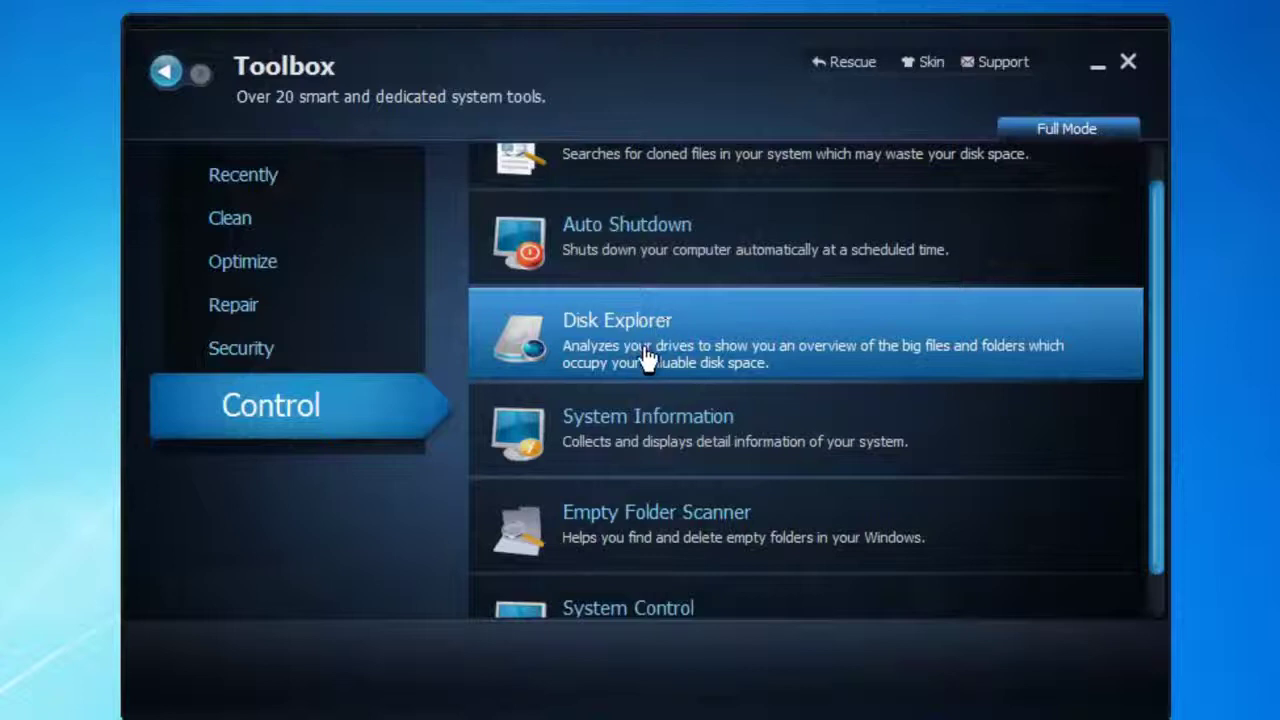
scroll(650, 365, "down", 1)
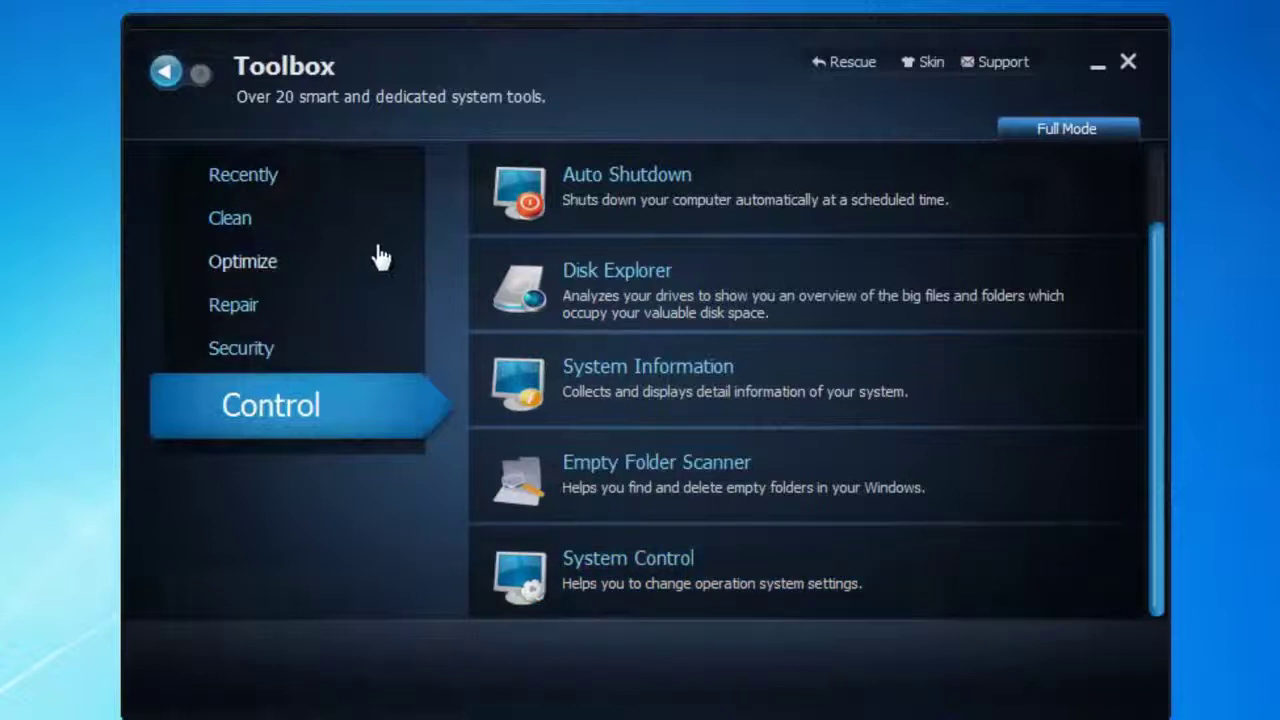
scroll(560, 225, "up", 2)
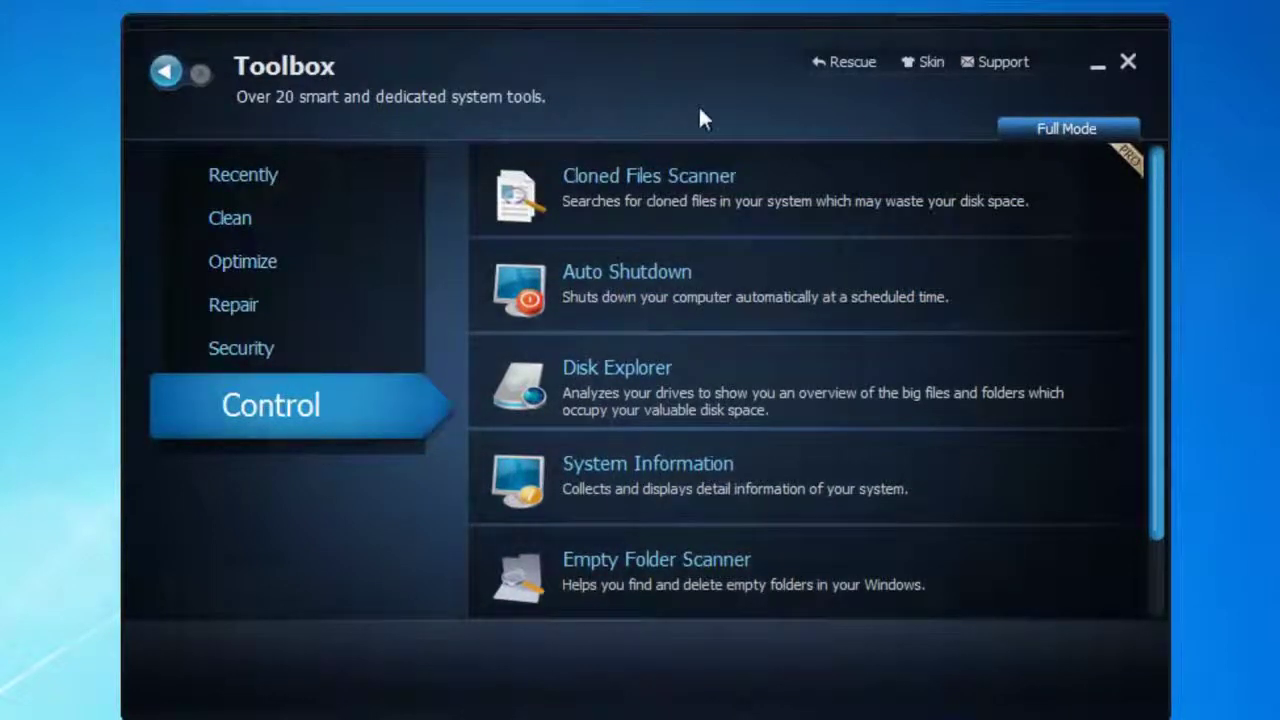
Change the current skin to Metal in the User Interface settings and save the change.
left_click(923, 66)
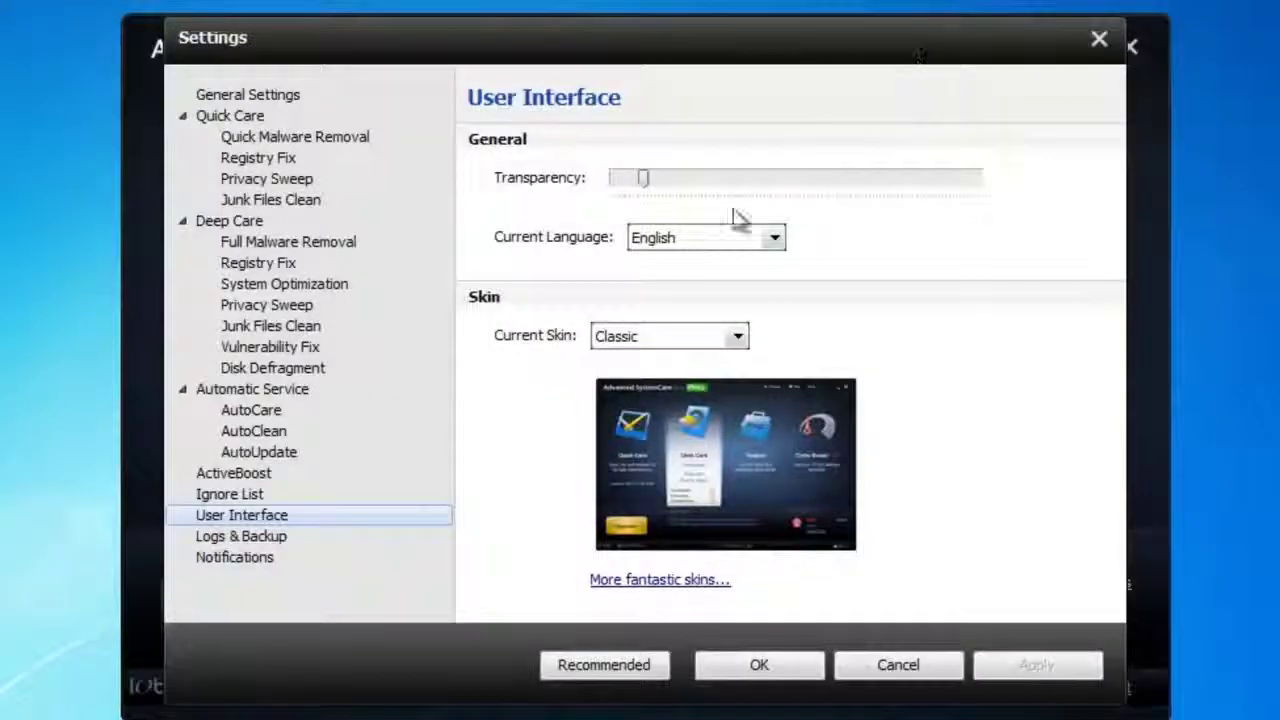
double_click(730, 248)
left_click(694, 340)
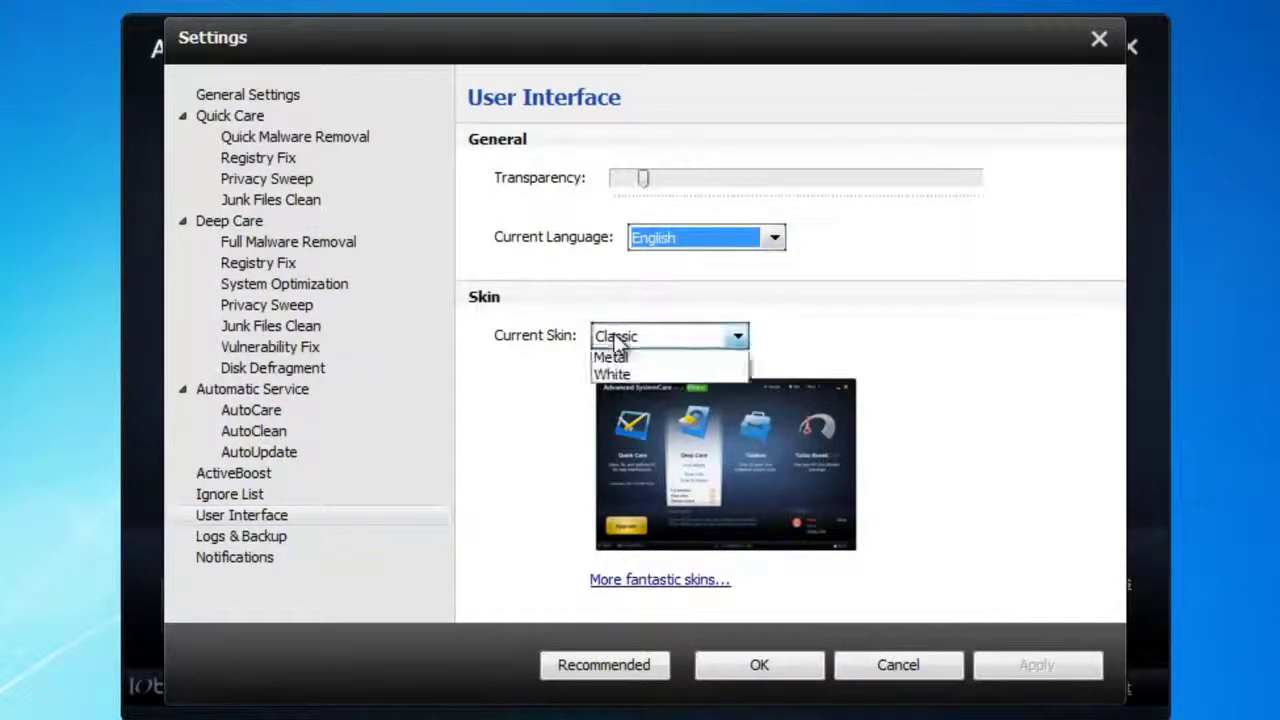
left_click(616, 395)
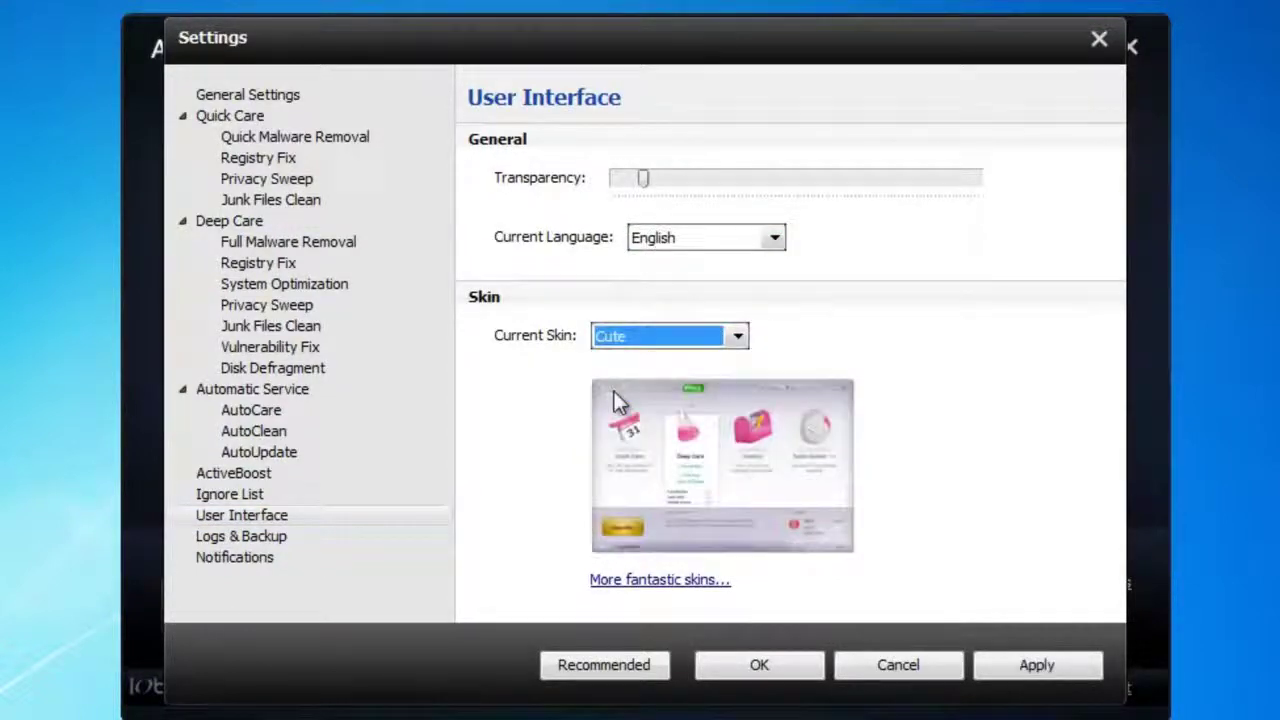
left_click(684, 337)
left_click(667, 410)
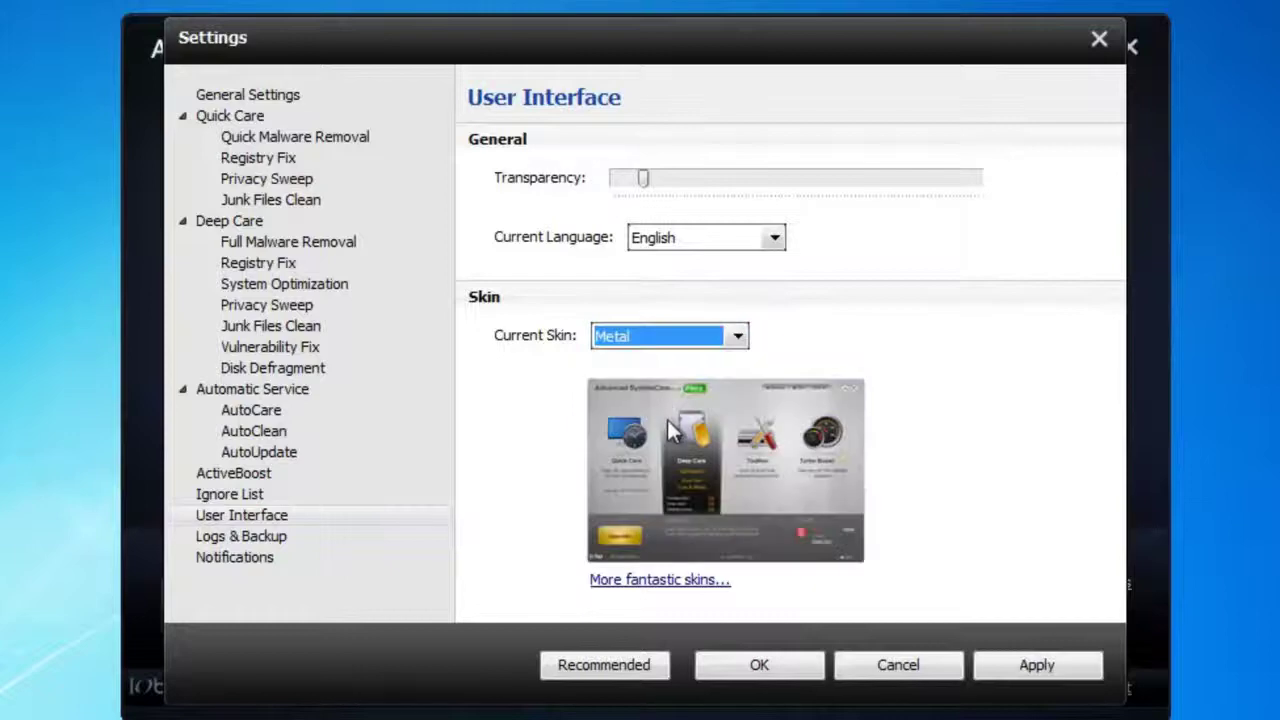
left_click(727, 670)
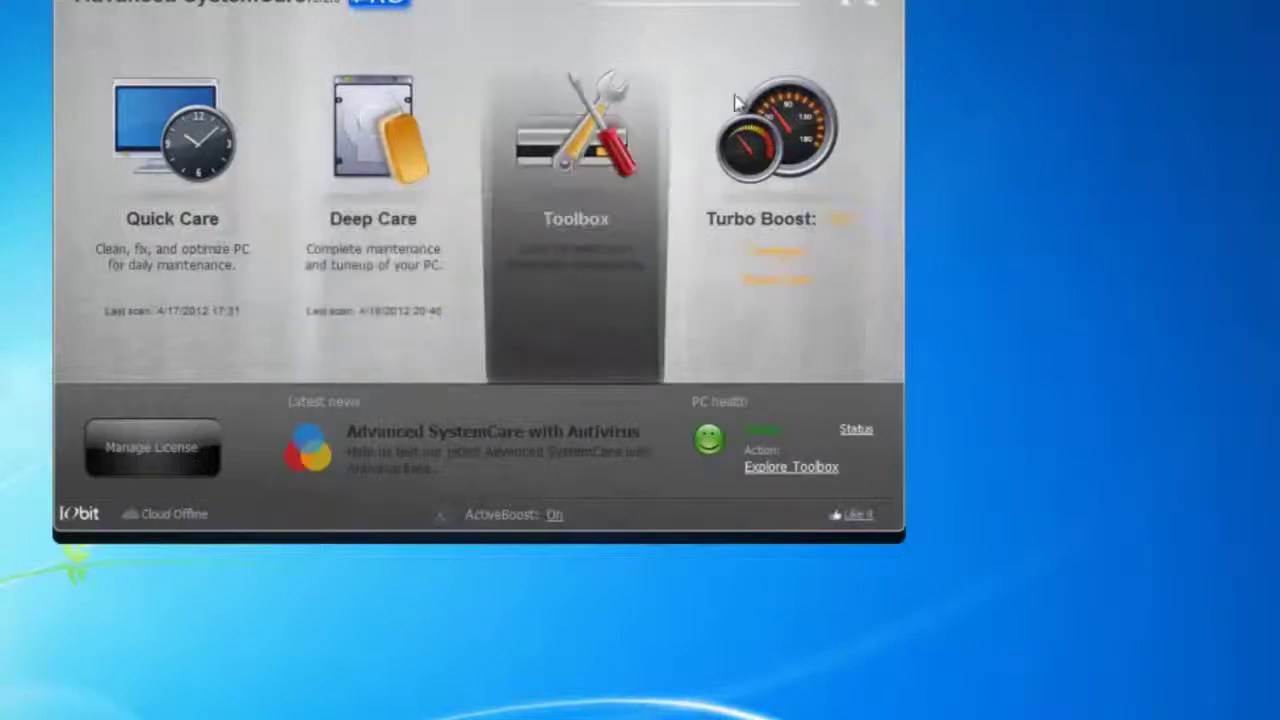
Move the main window off the Toolbox window and close the Toolbox.
left_click(491, 189)
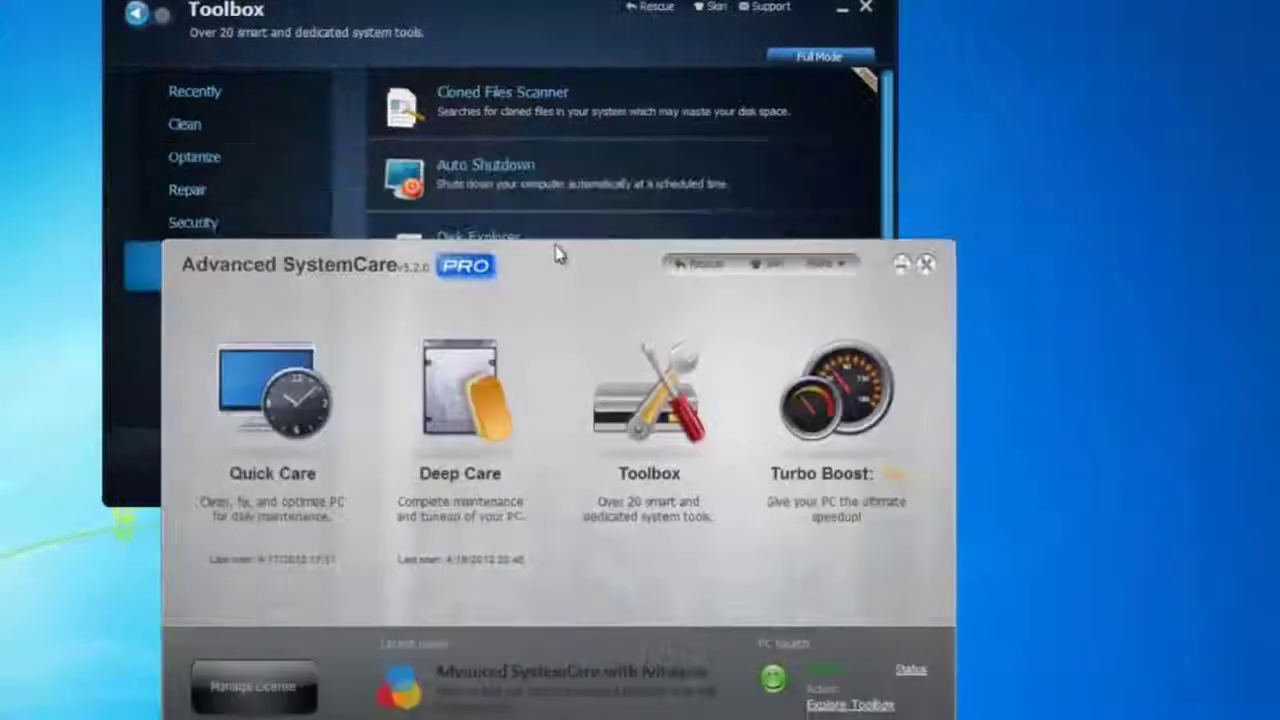
left_click_drag(558, 253, 546, 138)
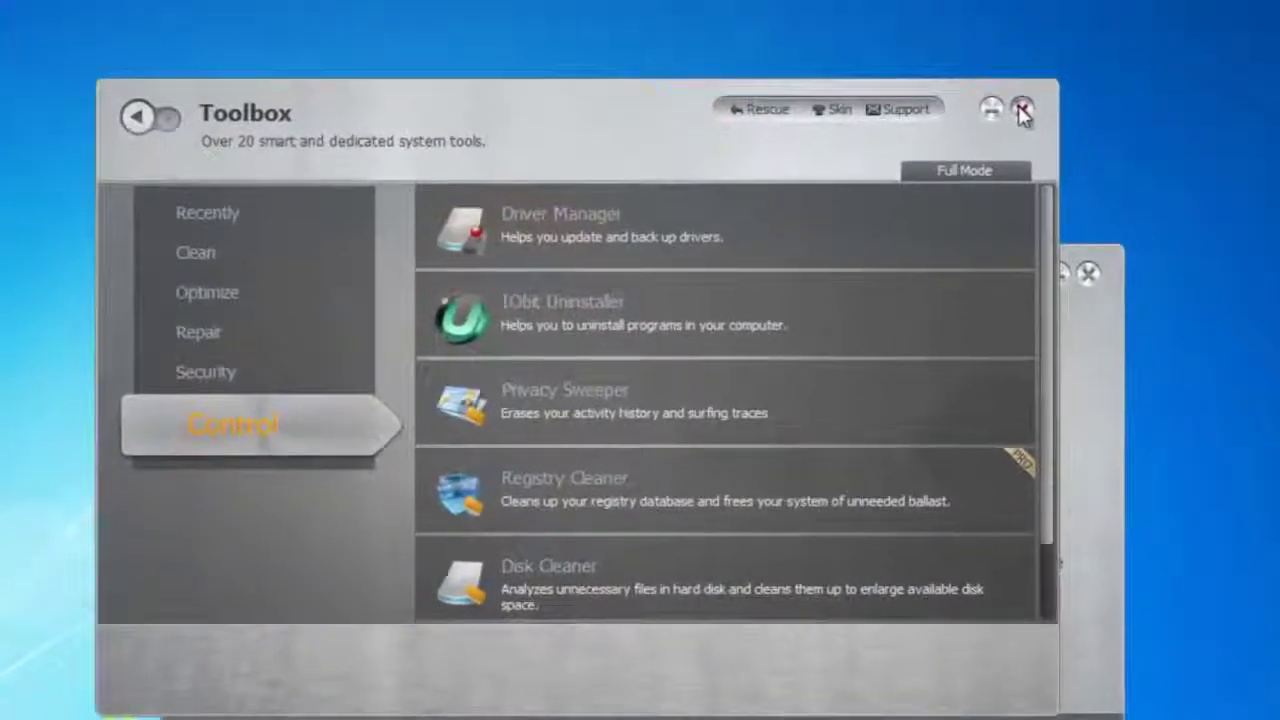
left_click(1022, 111)
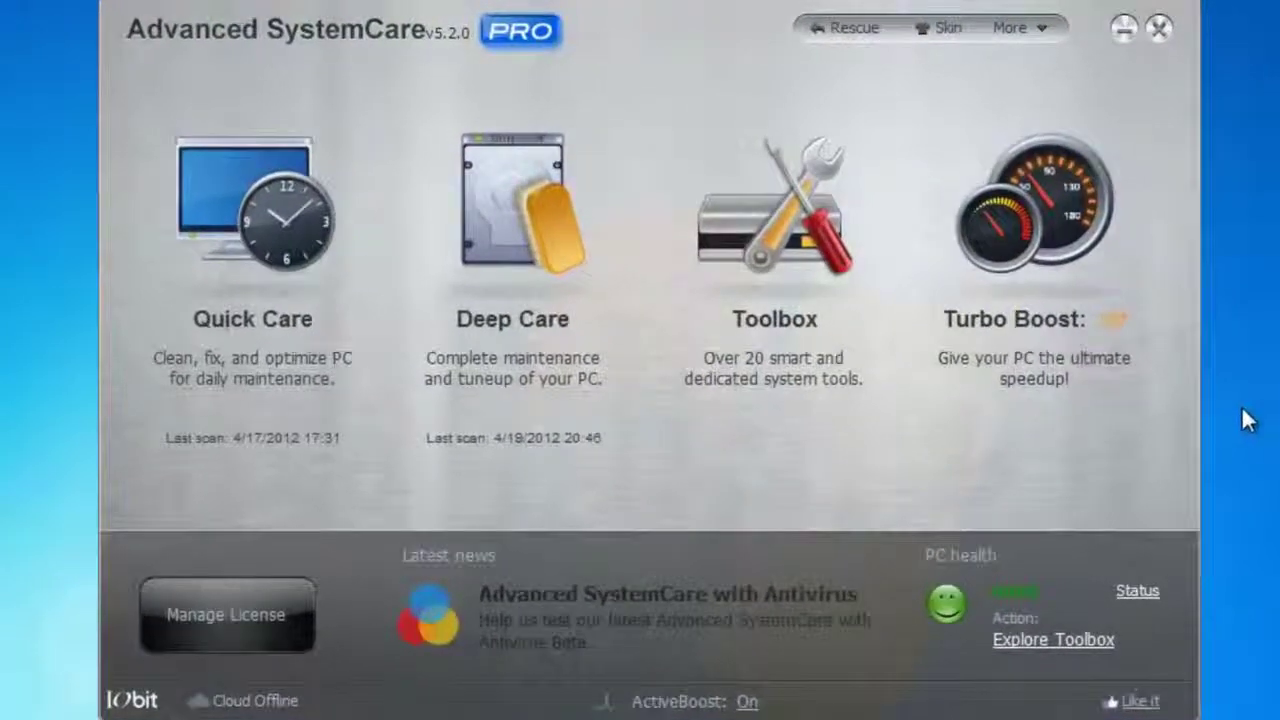
Look over the Turbo Boost and Quick Care options on the main screen.
mouse_move(1065, 312)
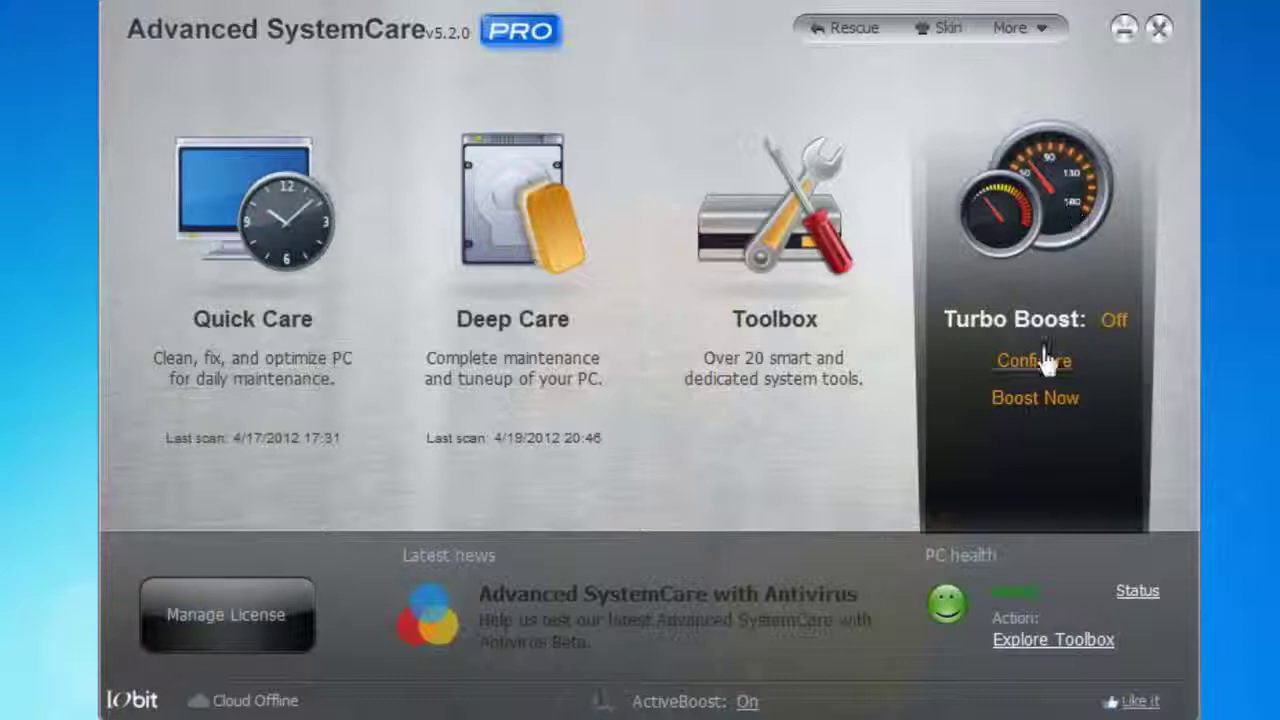
mouse_move(931, 443)
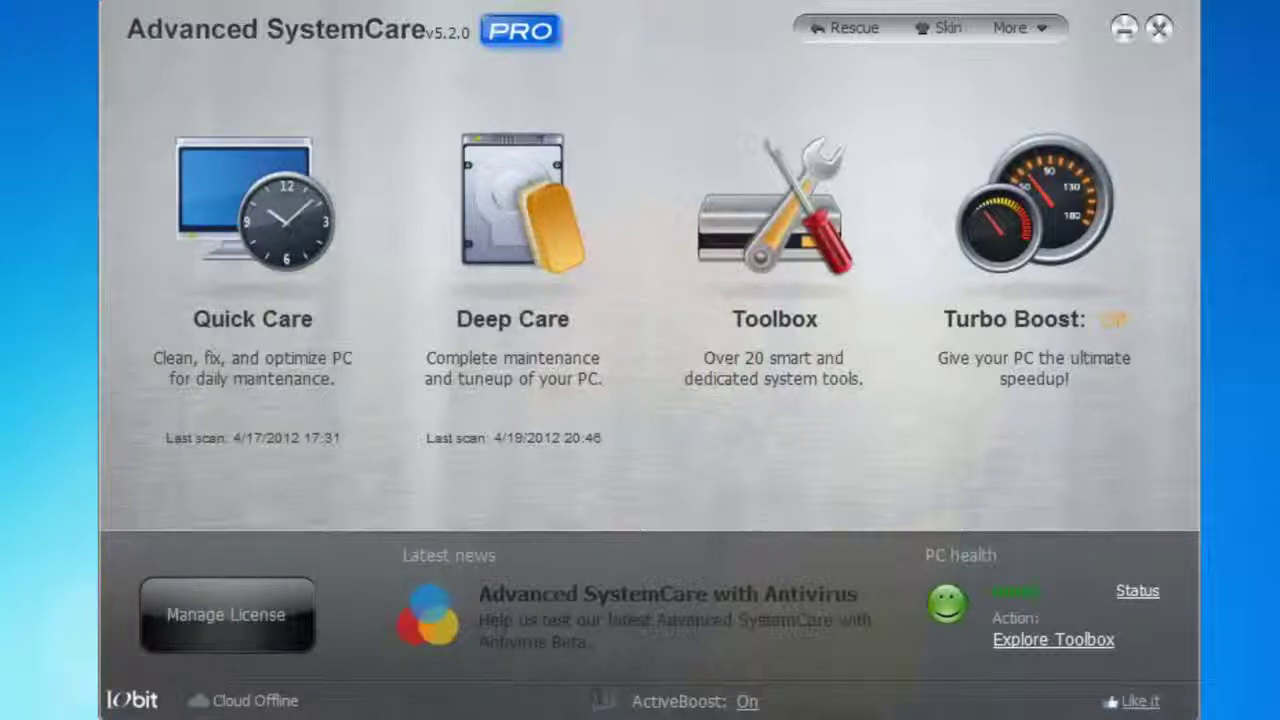
mouse_move(898, 268)
mouse_move(677, 300)
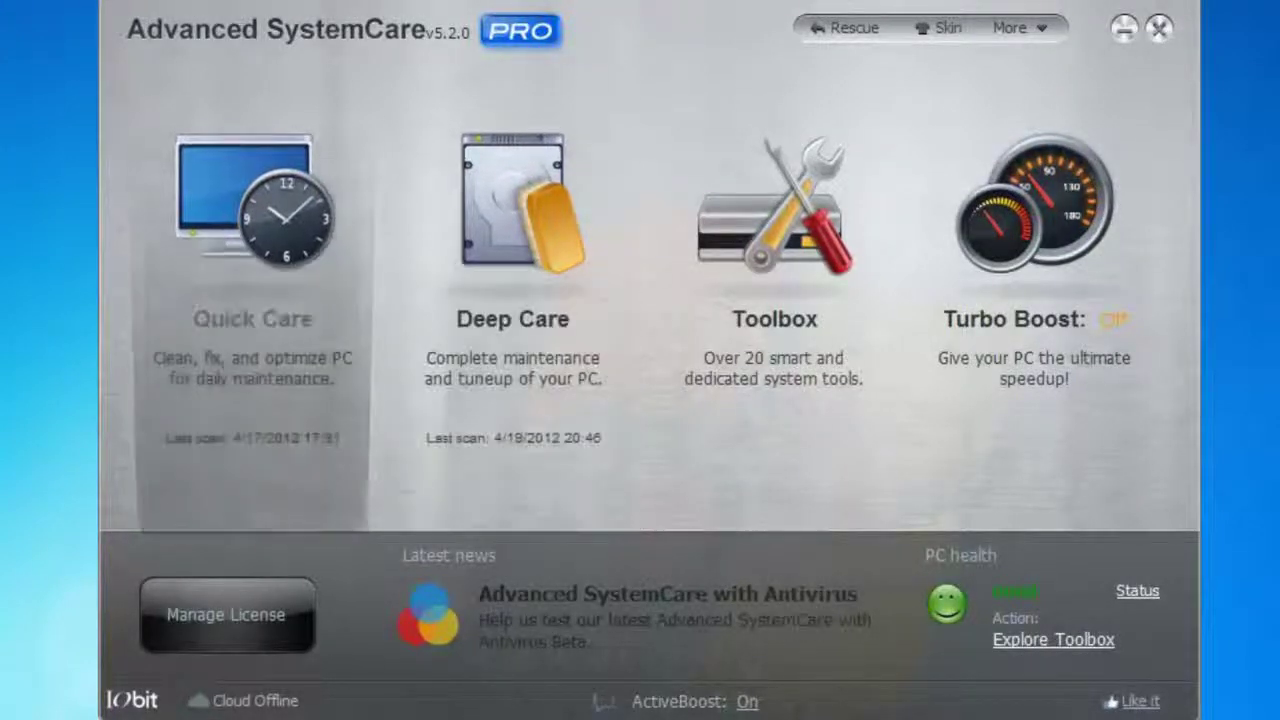
mouse_move(623, 426)
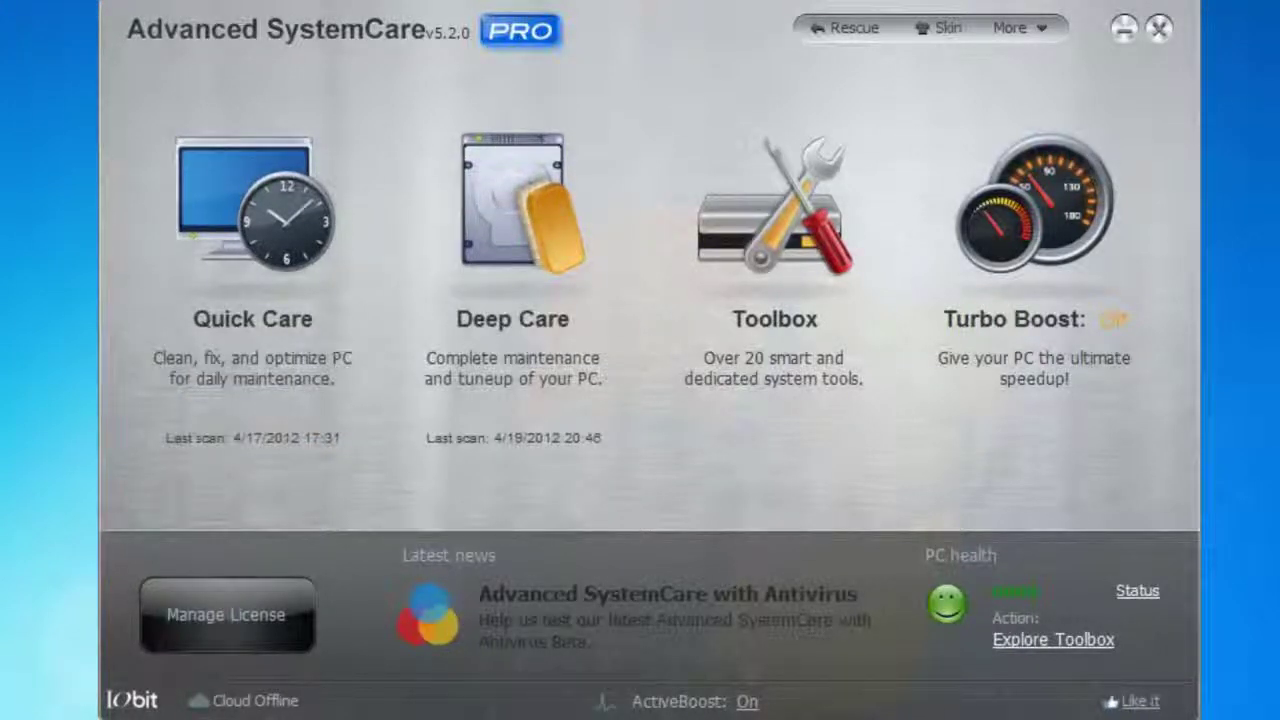
mouse_move(176, 509)
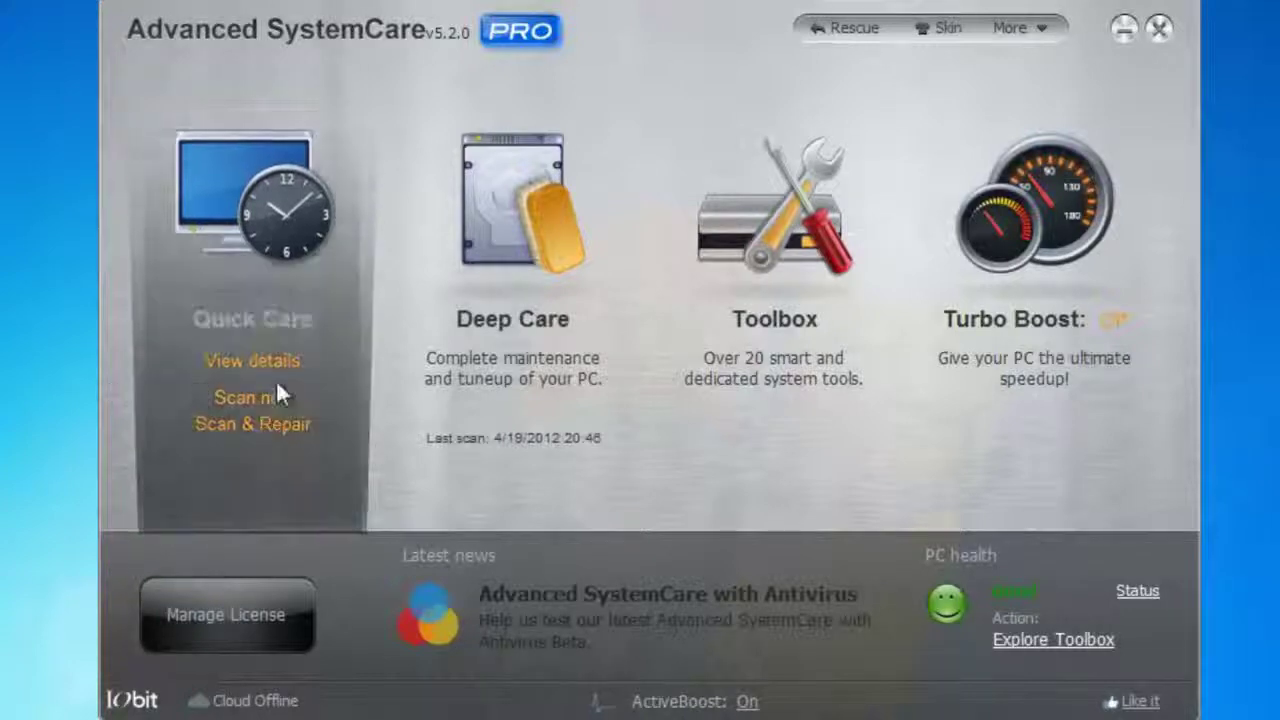